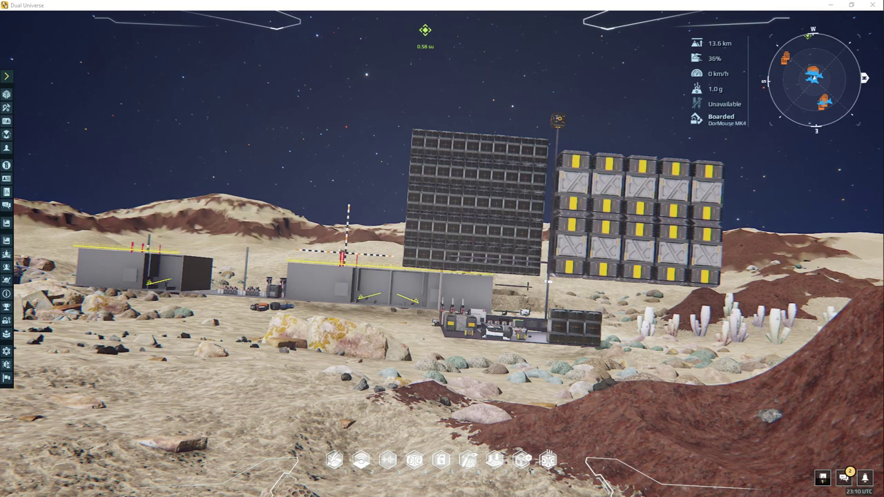
Switch to the browser's DU Creators page, open the March Hare V5 ship listing and look through its images
key("alt+Tab")
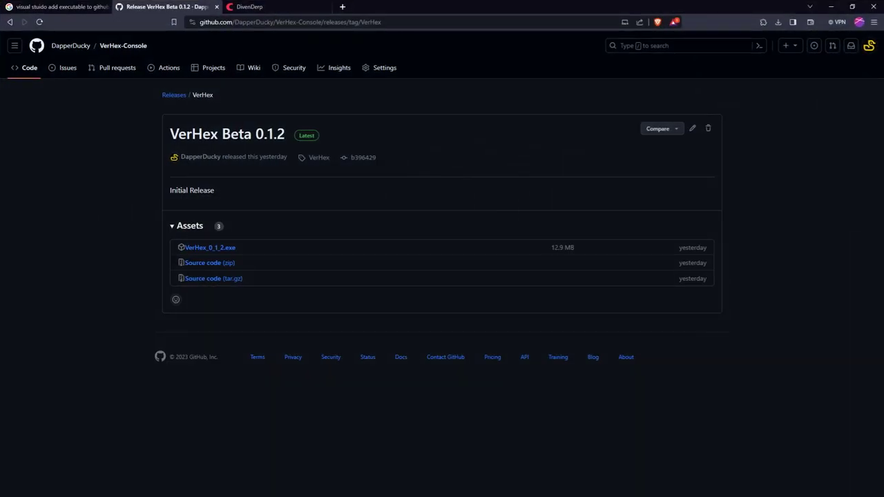
left_click(269, 8)
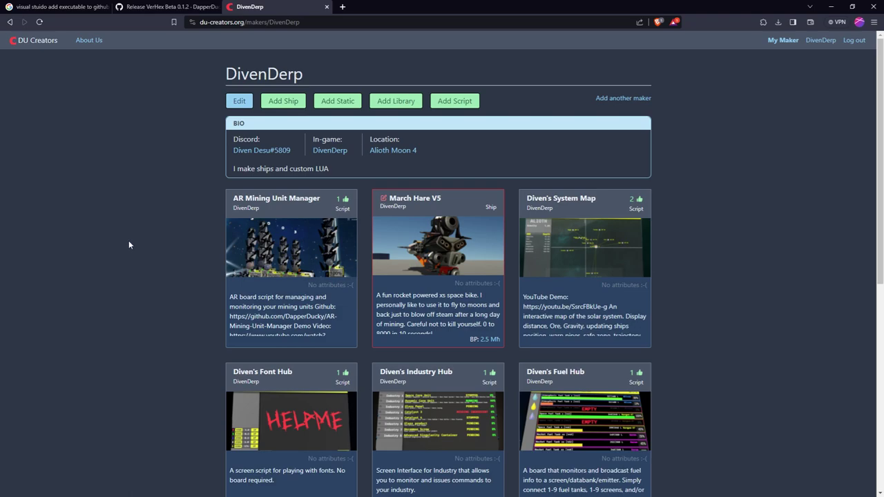
left_click(398, 245)
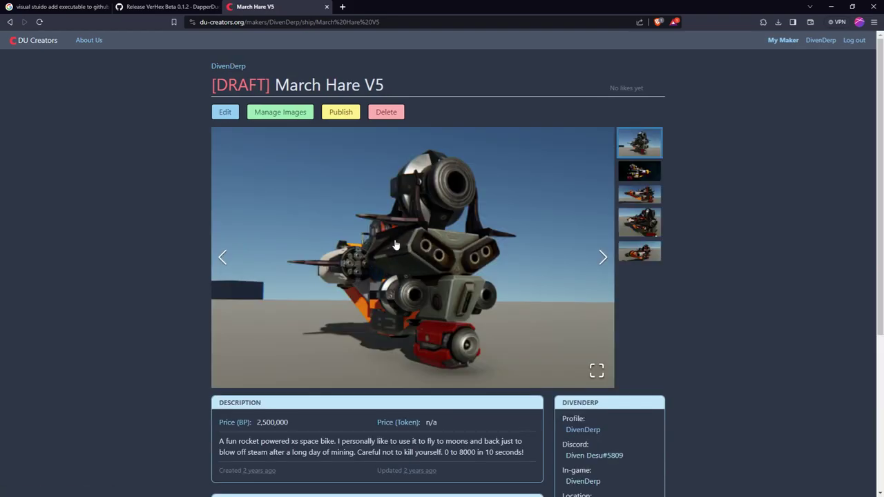
left_click(602, 258)
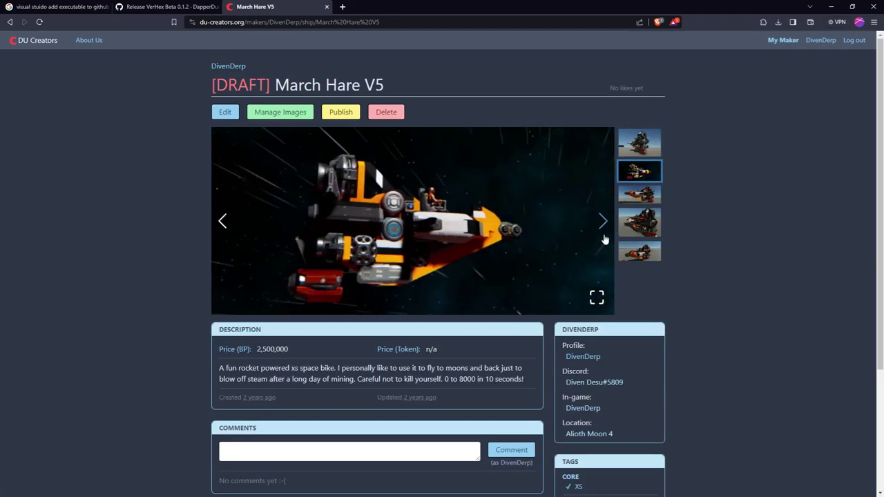
left_click(604, 239)
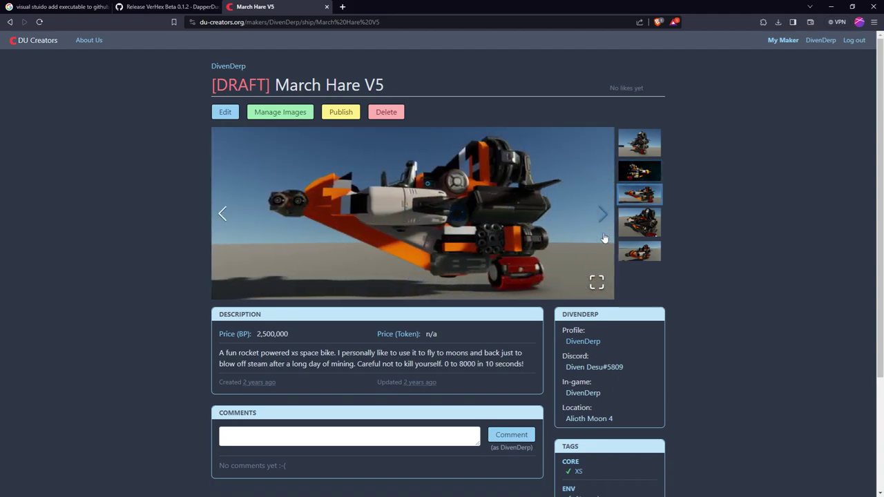
left_click(601, 216)
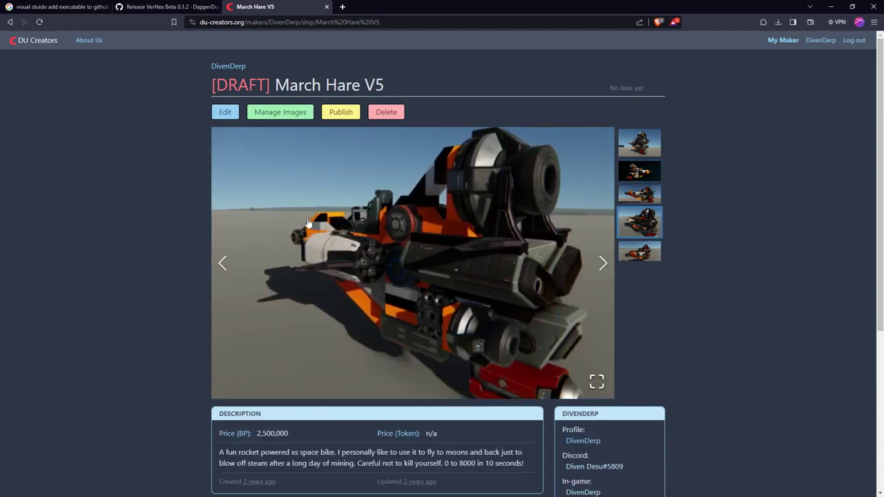
left_click(221, 264)
right_click(221, 264)
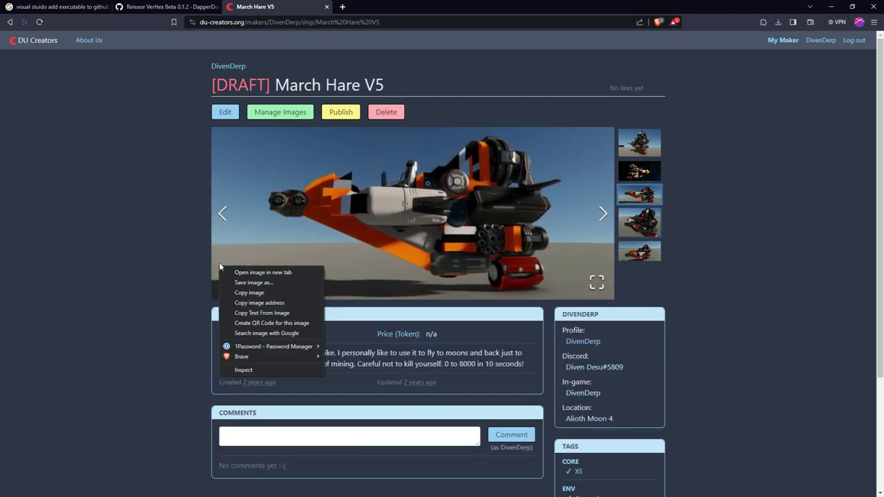
left_click(221, 215)
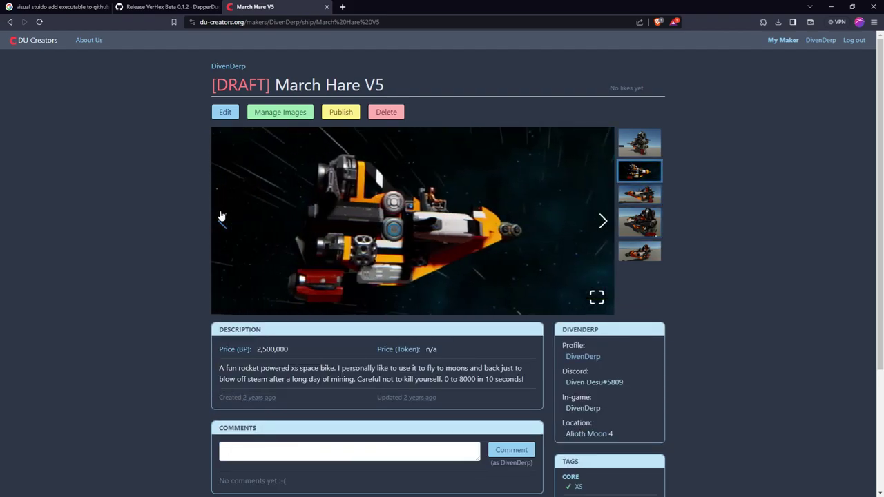
left_click(222, 219)
Return to the maker's creations and open the Flamingo ship listing to view its images and description
left_click(788, 42)
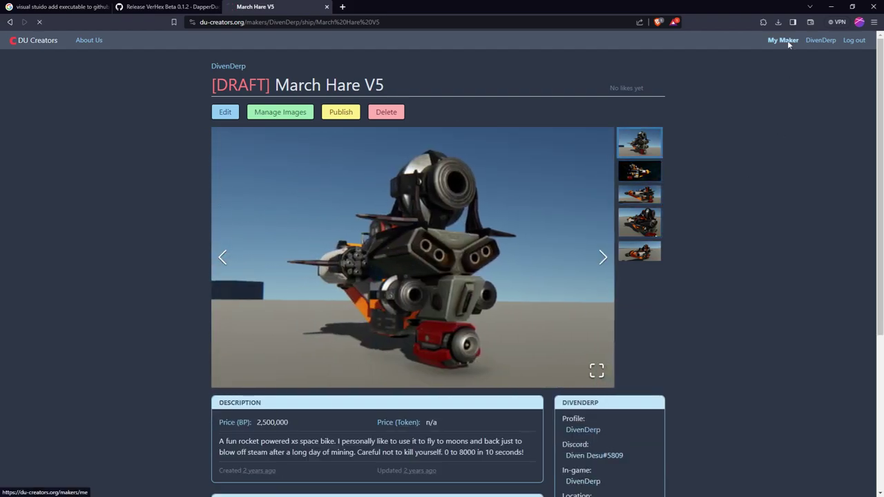
scroll(400, 207, "down", 5)
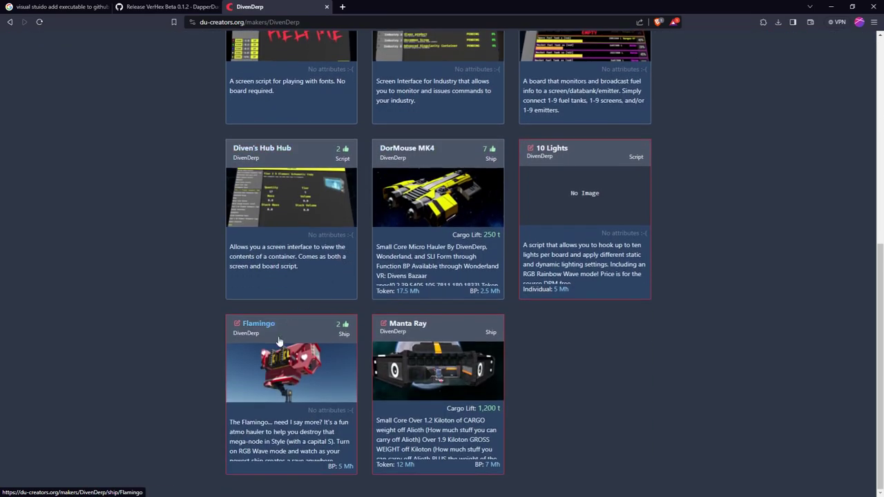
left_click(274, 366)
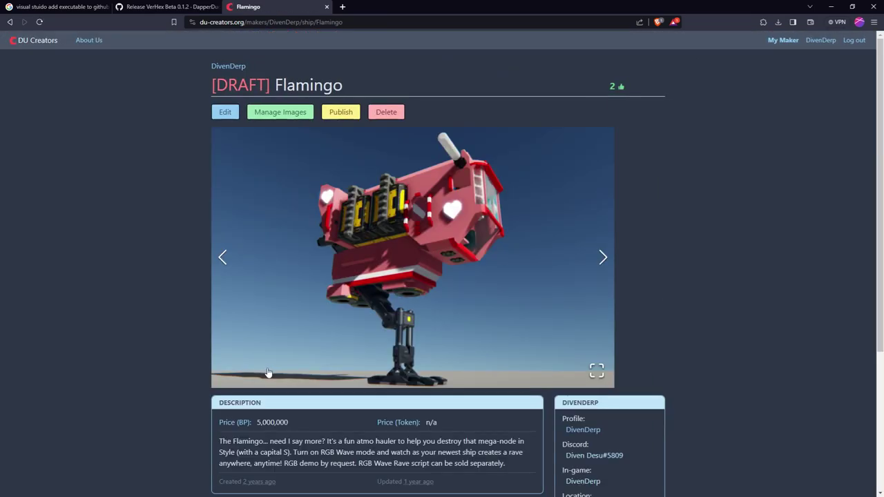
left_click(601, 258)
left_click(601, 325)
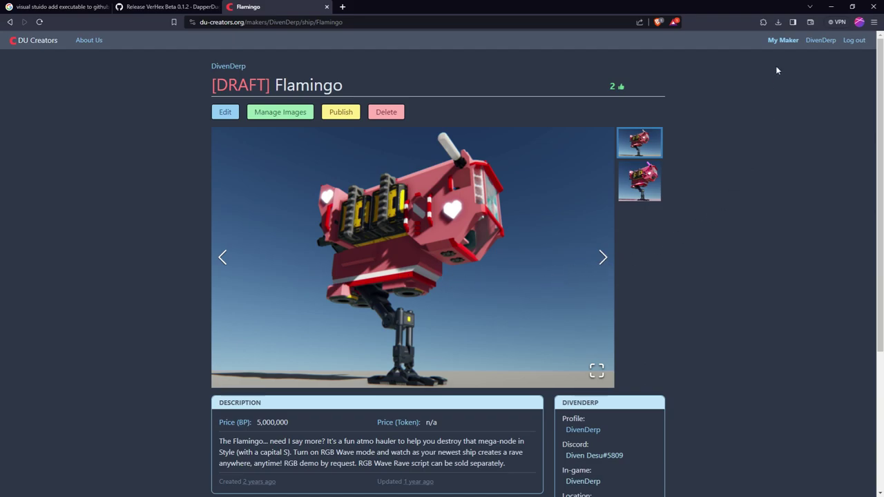
Return to the maker's creations, open the Manta Ray ship listing and browse its images back to the first one
left_click(784, 40)
scroll(467, 260, "down", 5)
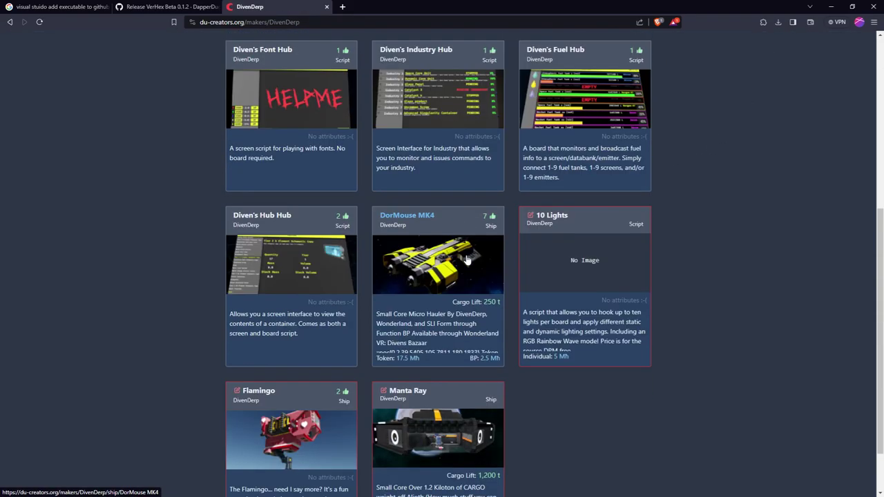
left_click(421, 371)
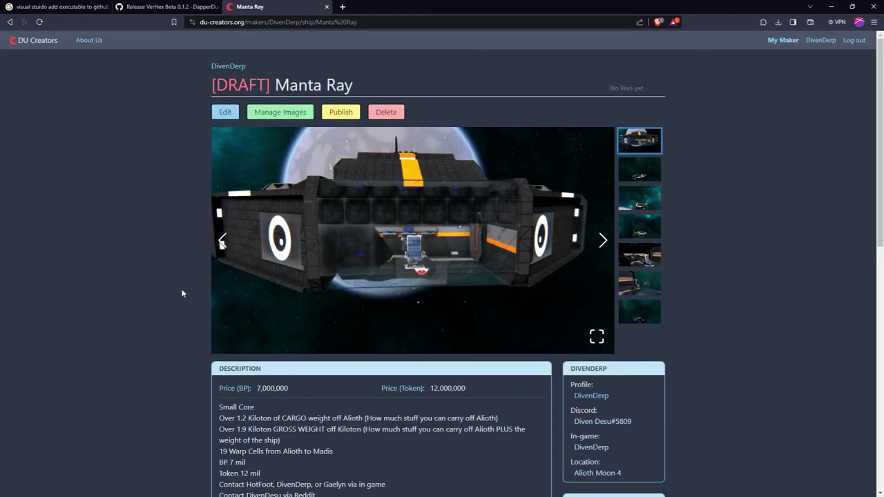
left_click(604, 240)
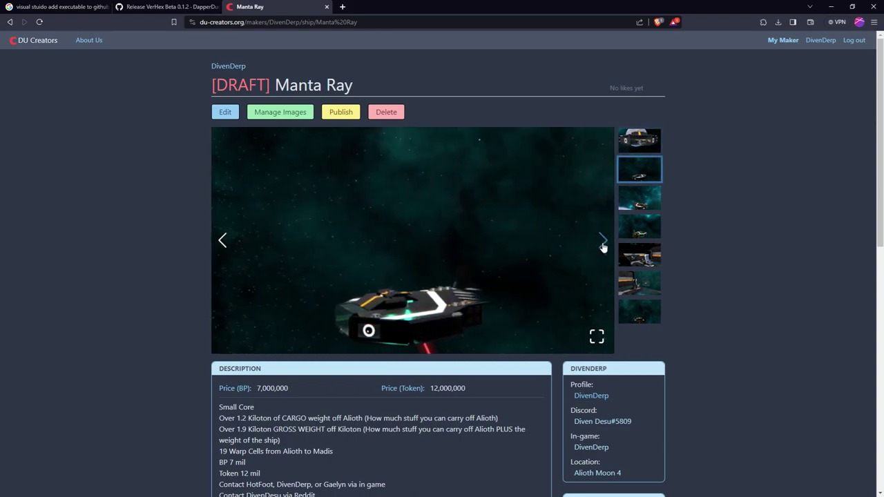
left_click(603, 245)
left_click(602, 243)
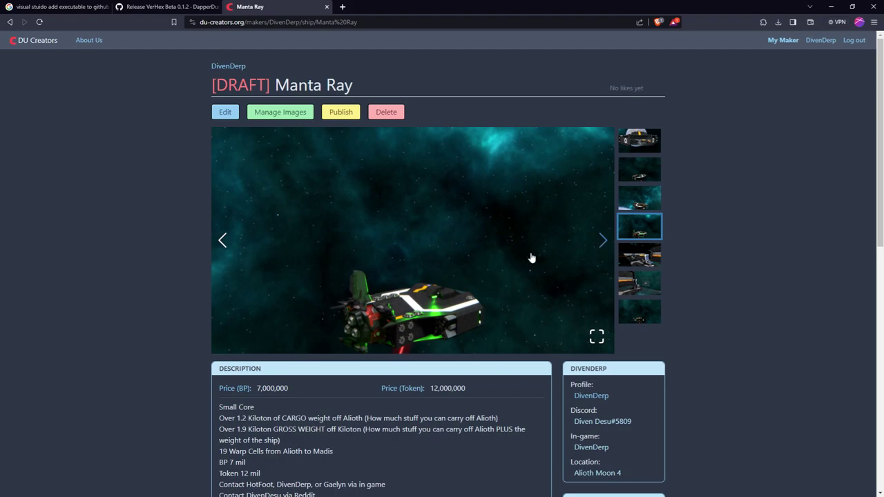
left_click(230, 251)
left_click(230, 251)
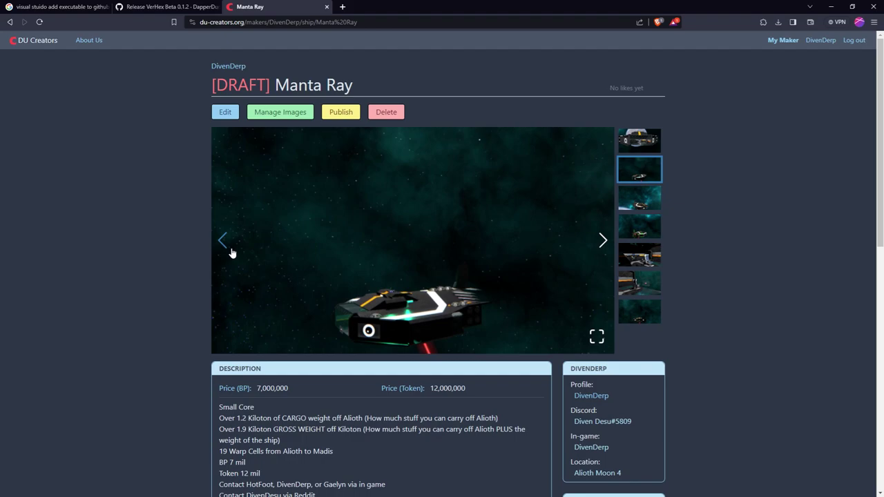
left_click(228, 249)
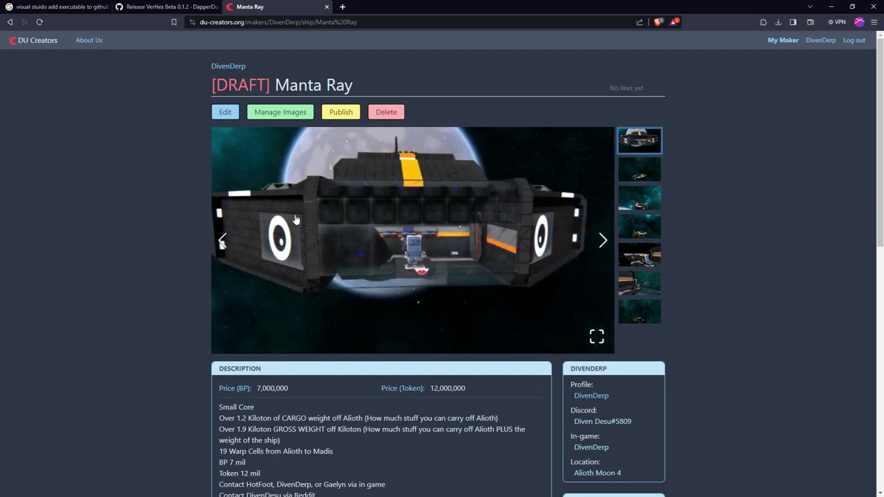
Switch back to Dual Universe and walk around the DorMouse MK4 to examine its exterior
left_click(832, 7)
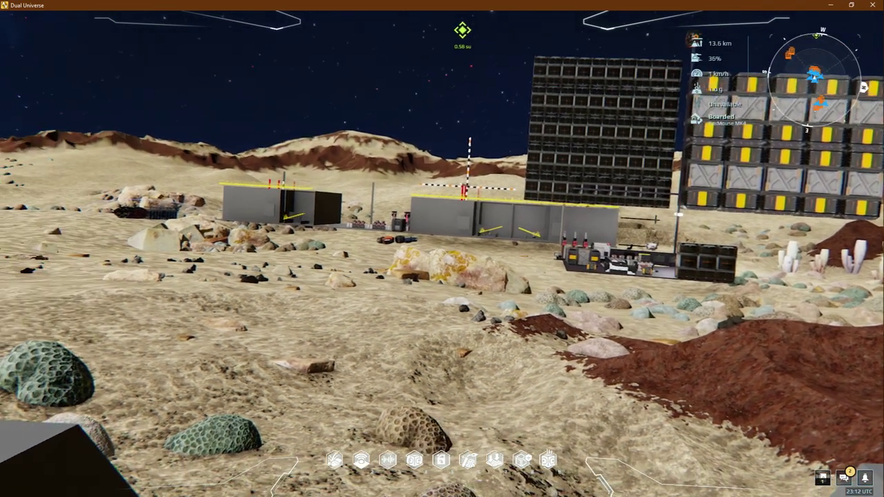
key("w")
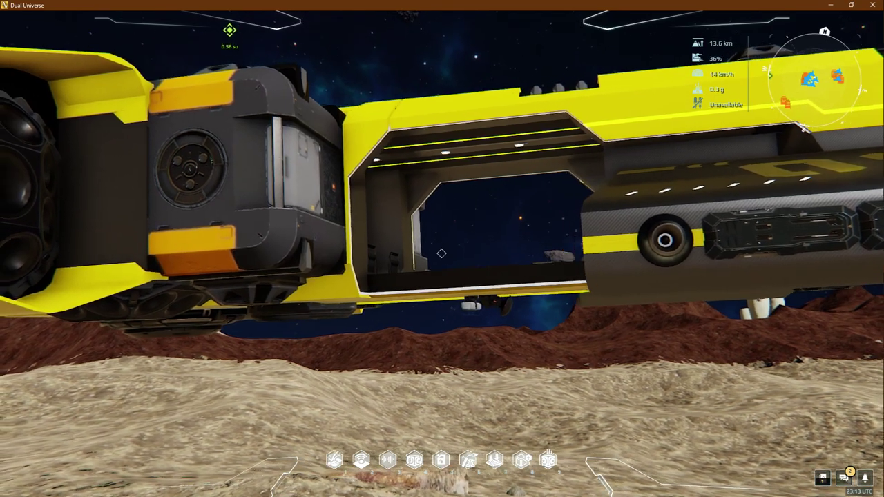
key("s")
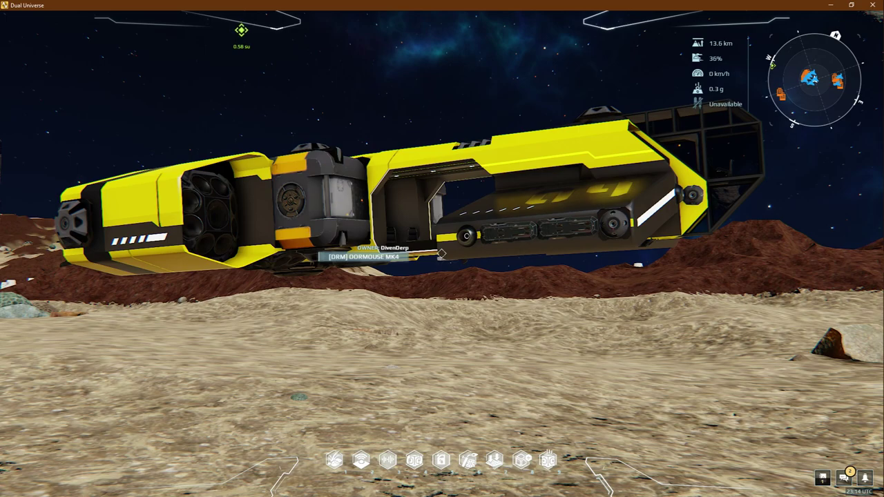
key("w")
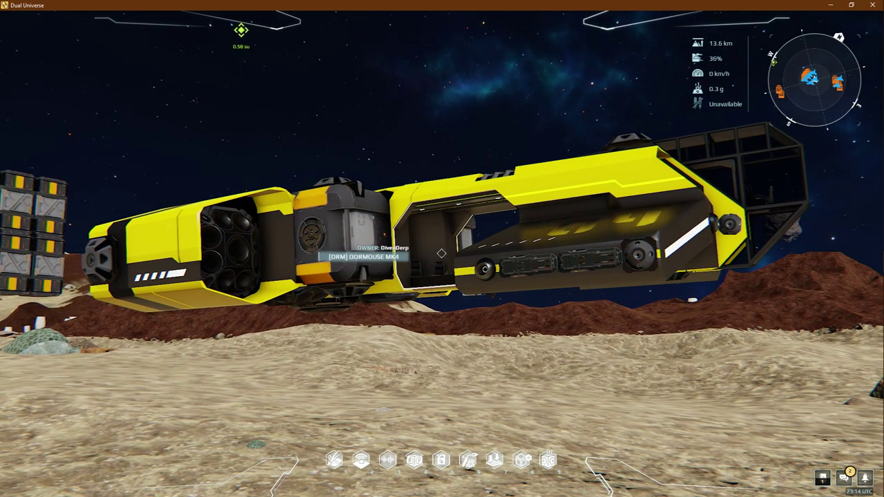
key("w")
key("w")
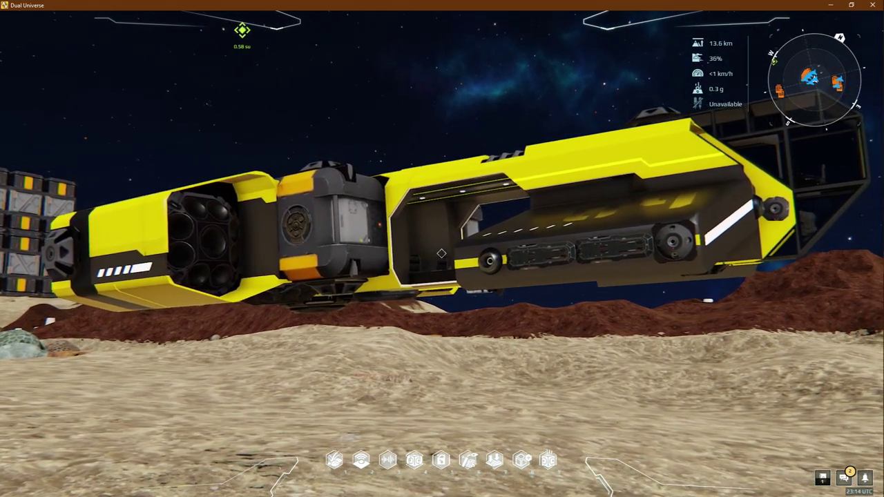
Switch back to the browser and open the VerHex Beta 0.1.2 release through the VerHex-Console repository on GitHub
key("Tab")
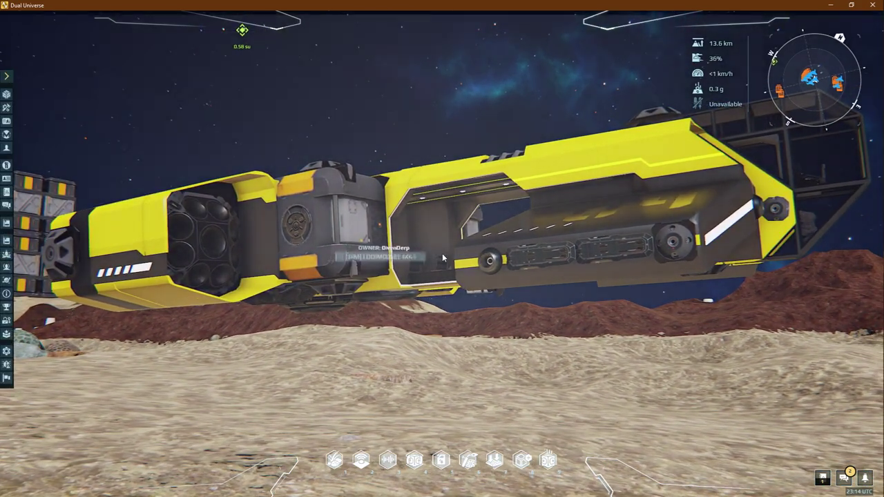
left_click(831, 5)
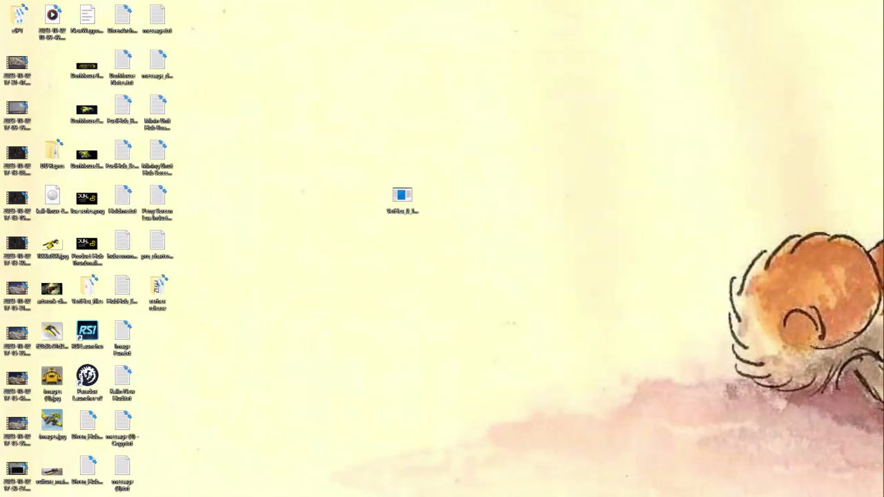
key("alt+Tab")
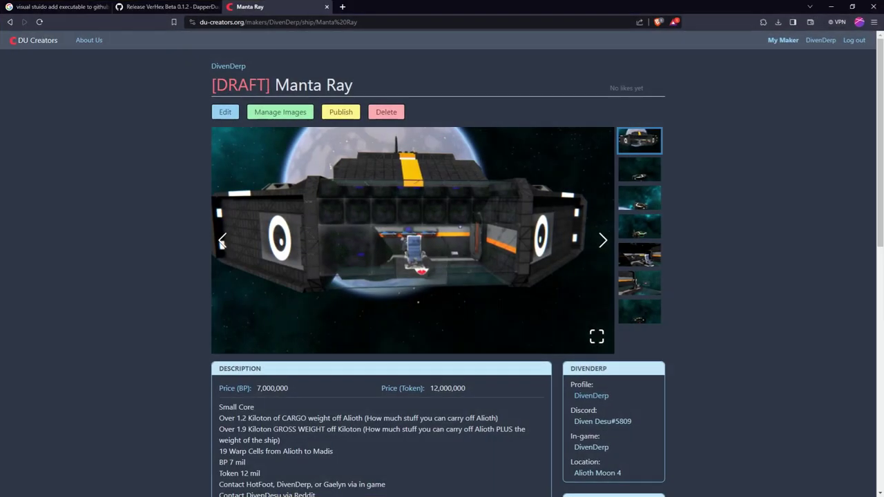
left_click(144, 8)
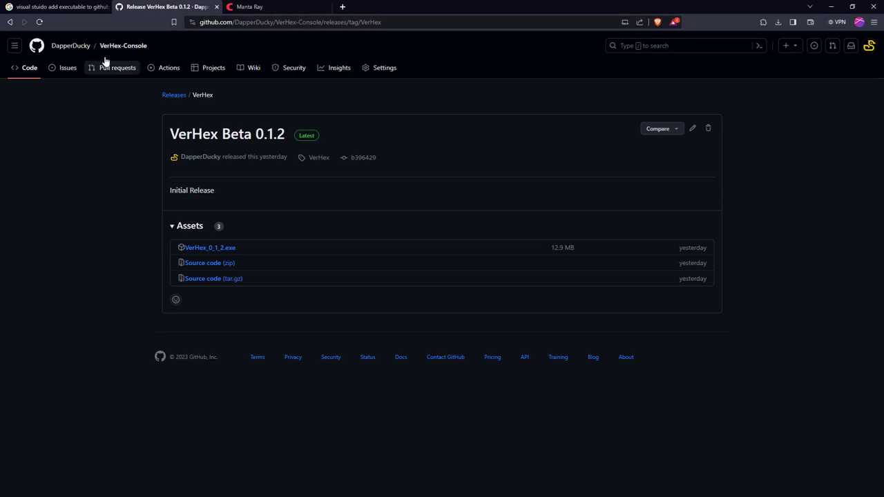
left_click(69, 46)
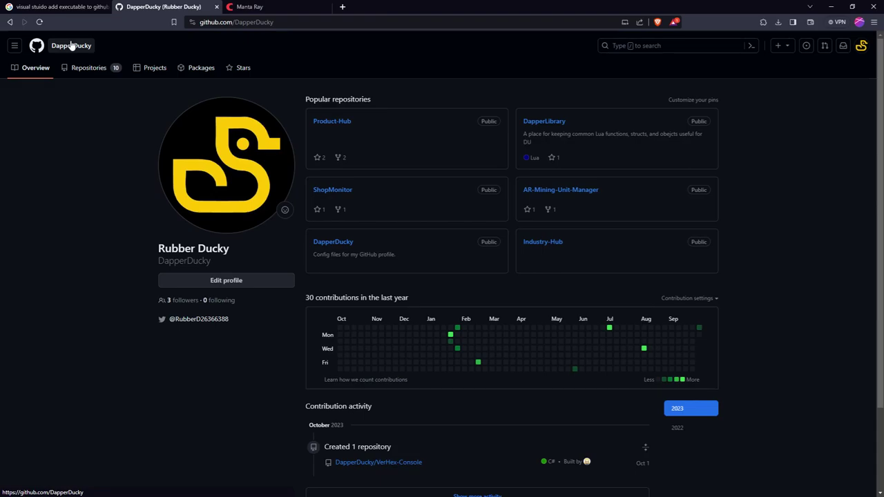
left_click(93, 69)
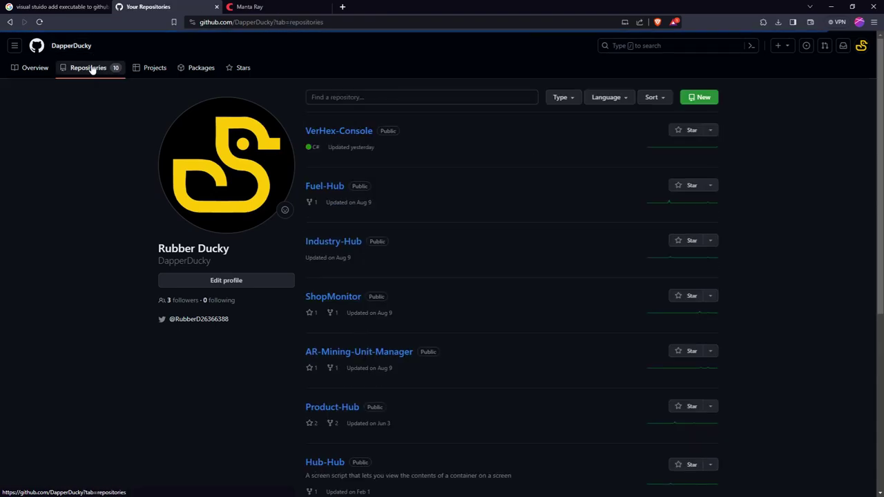
left_click(320, 131)
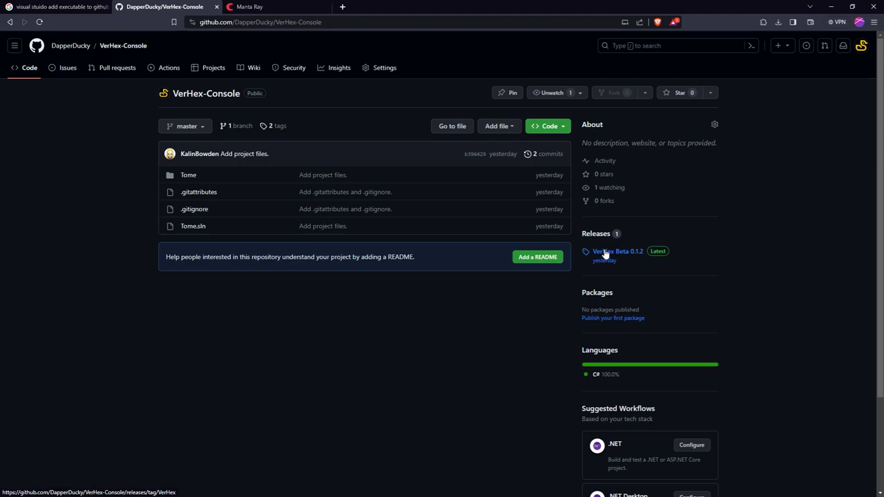
left_click(605, 254)
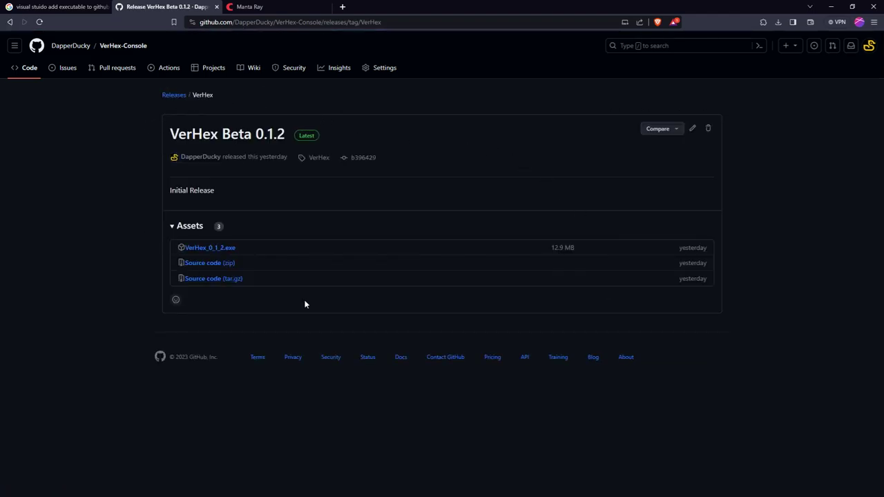
Start downloading VerHex_0_1_2.exe from the release assets and cancel the save
left_click(206, 251)
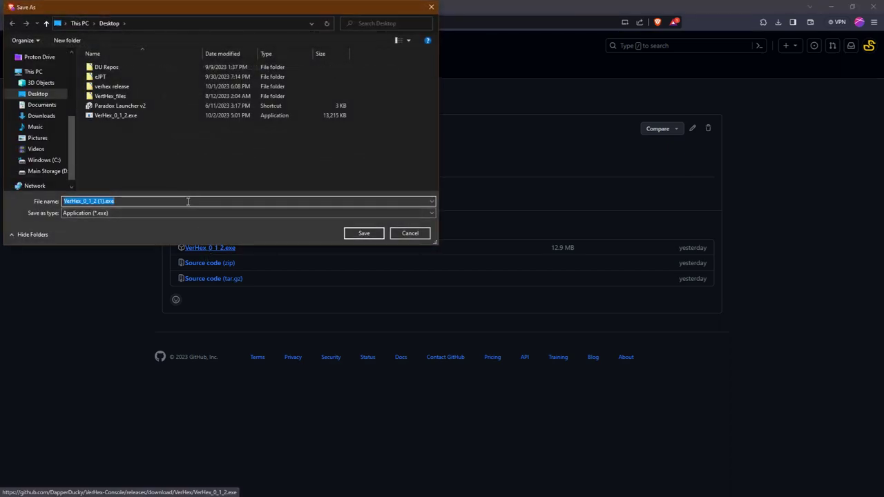
left_click(432, 7)
Minimize the browser and move the VerHex_0_1_2.exe icon slightly closer to the other desktop icons
left_click(831, 7)
left_click_drag(322, 185, 470, 279)
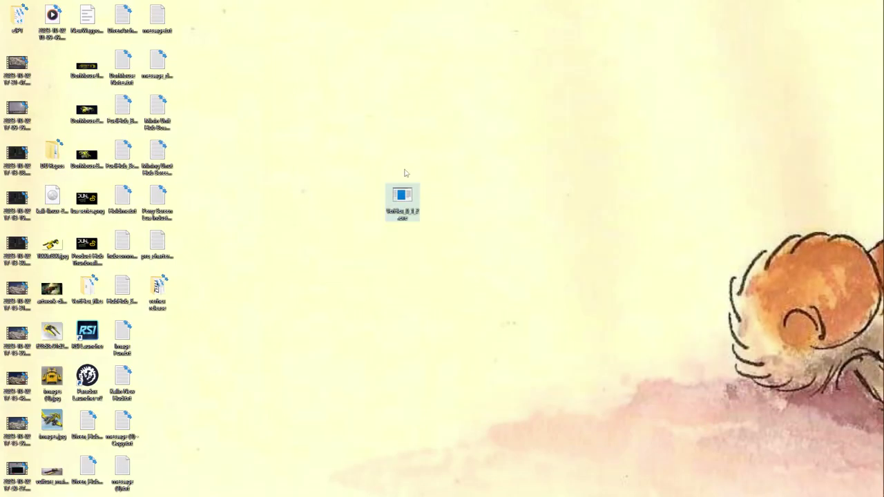
left_click_drag(407, 202, 372, 202)
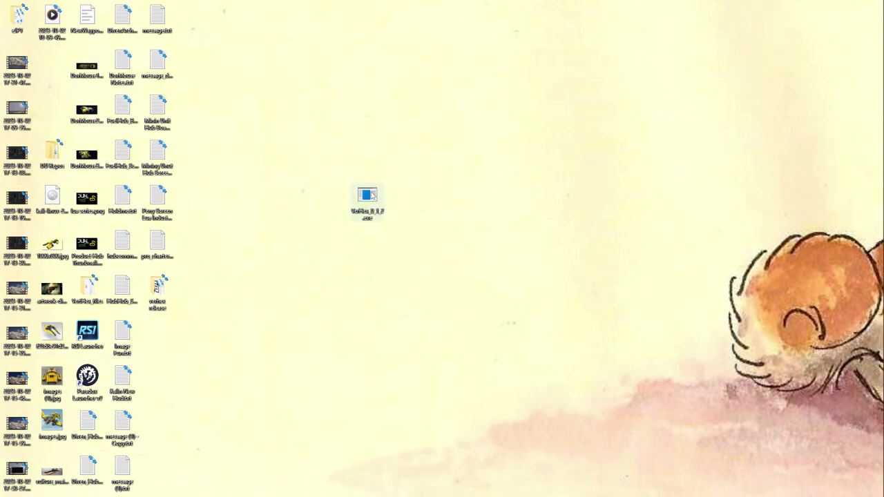
mouse_move(370, 196)
mouse_move(882, 241)
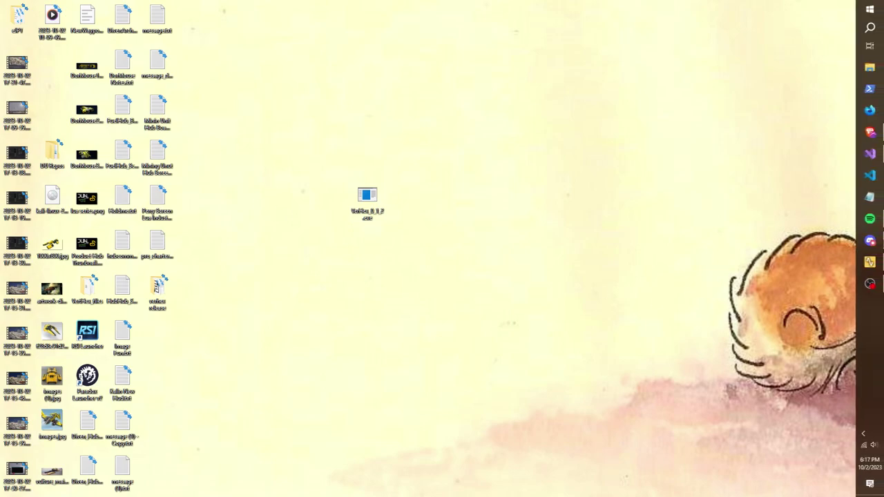
Switch to Visual Studio, run the VertHex project and examine the rotating cube in its Voxel Viewer page, closing the browser window when done
left_click(869, 156)
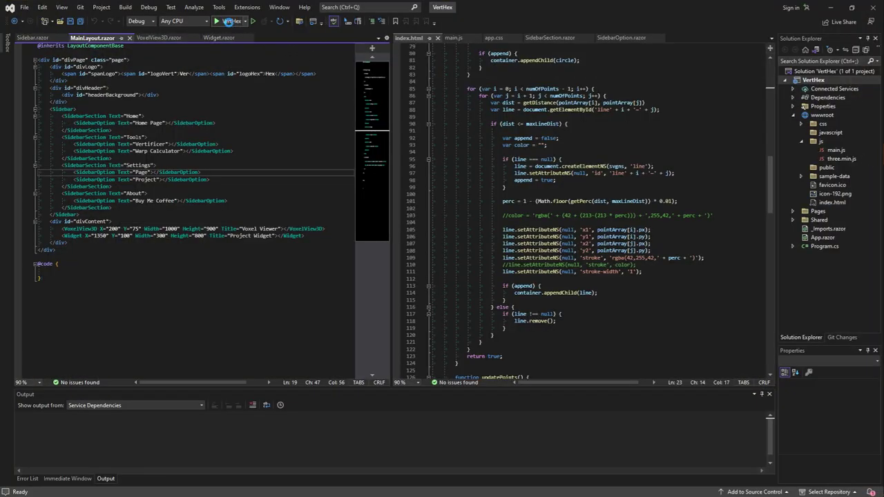
left_click(228, 21)
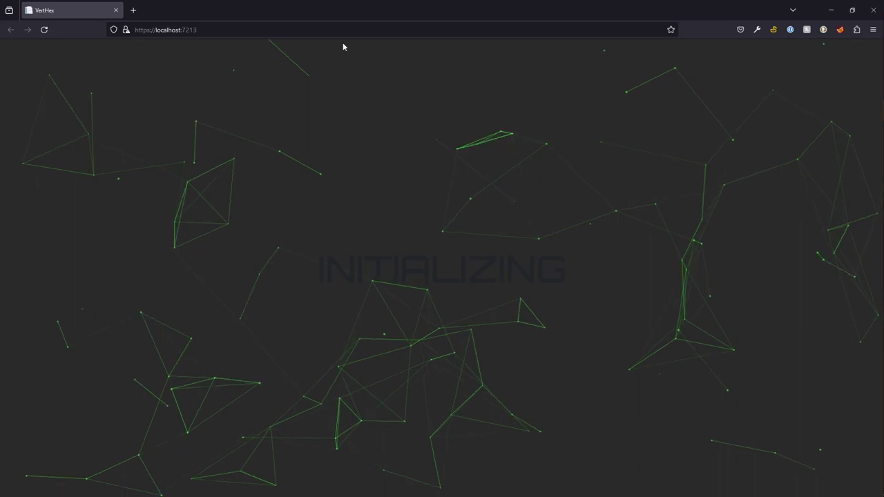
left_click(359, 30)
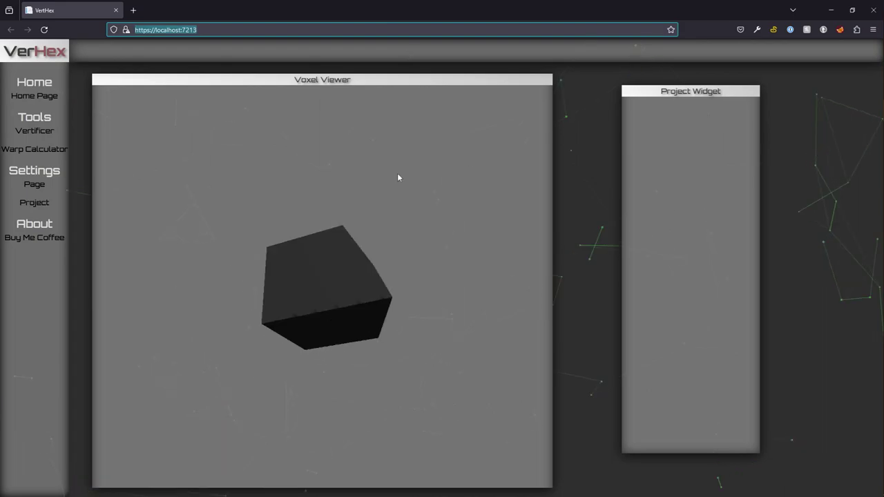
left_click_drag(398, 177, 370, 159)
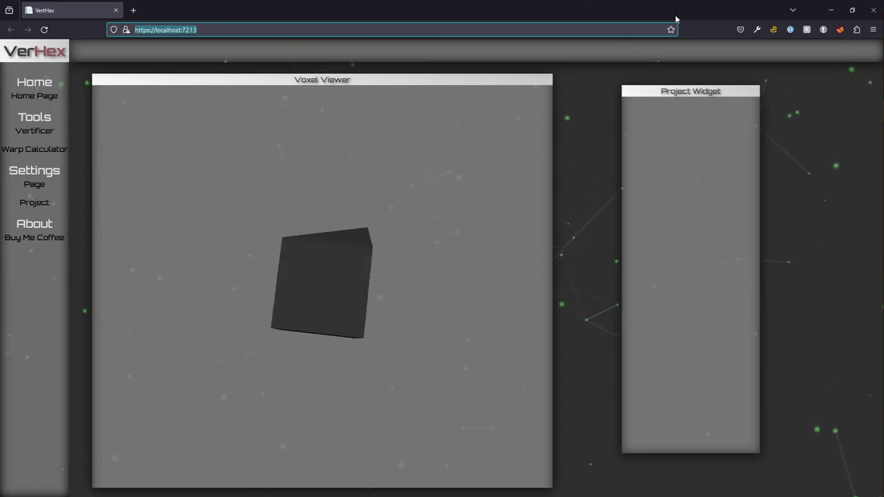
left_click(873, 9)
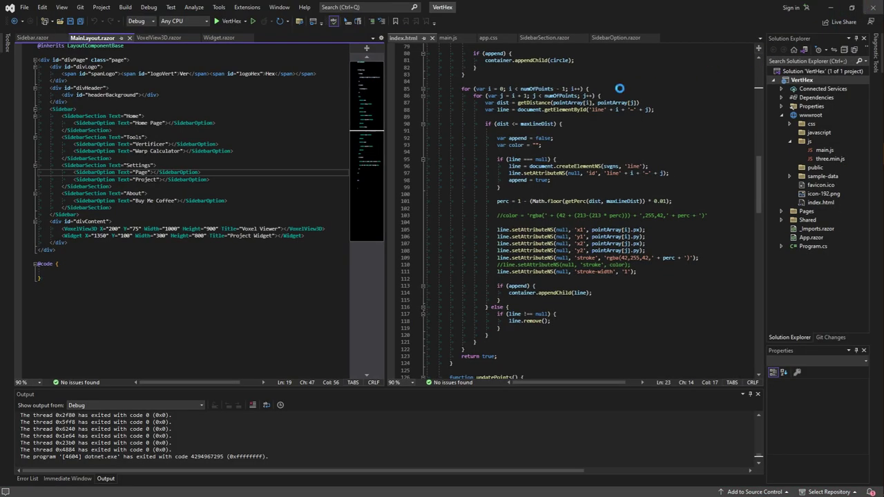
Return to the desktop and launch VerHex_0_1_2.exe in a maximized console window
key("super+d")
left_click(366, 199)
double_click(366, 198)
left_click(472, 54)
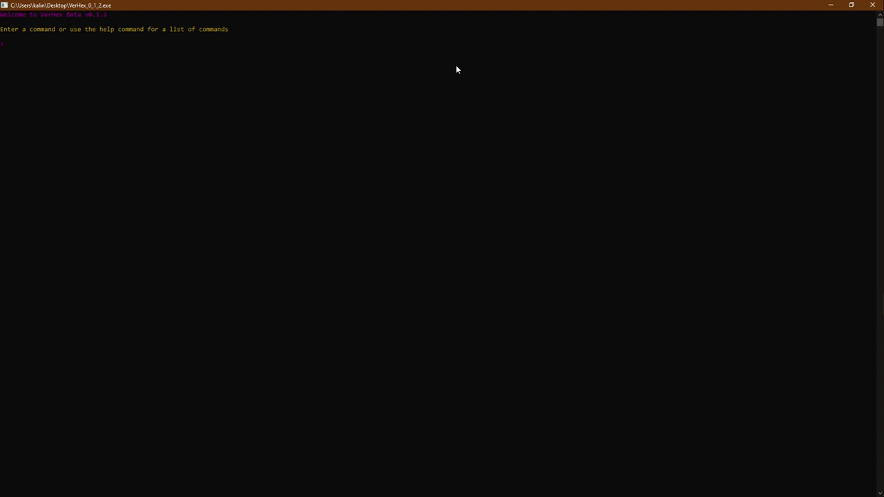
List the VerHex commands with help and display the configurable variables with options
type("help")
key("Return")
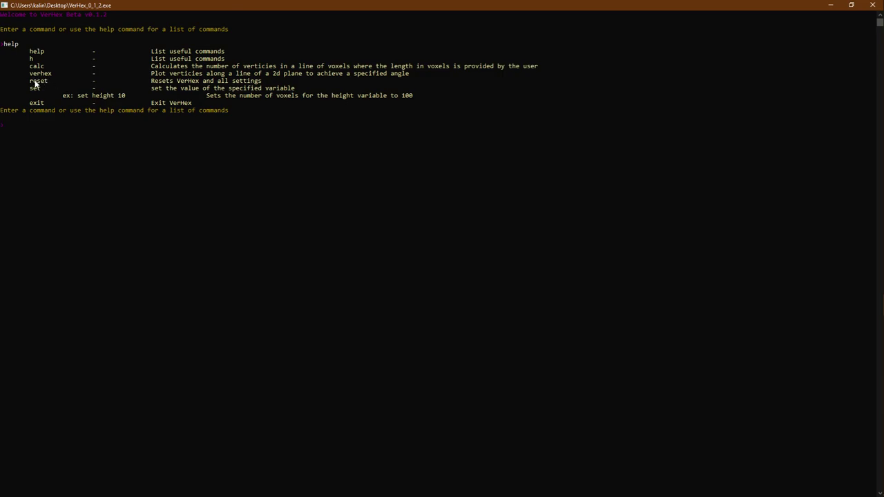
type("options")
key("Return")
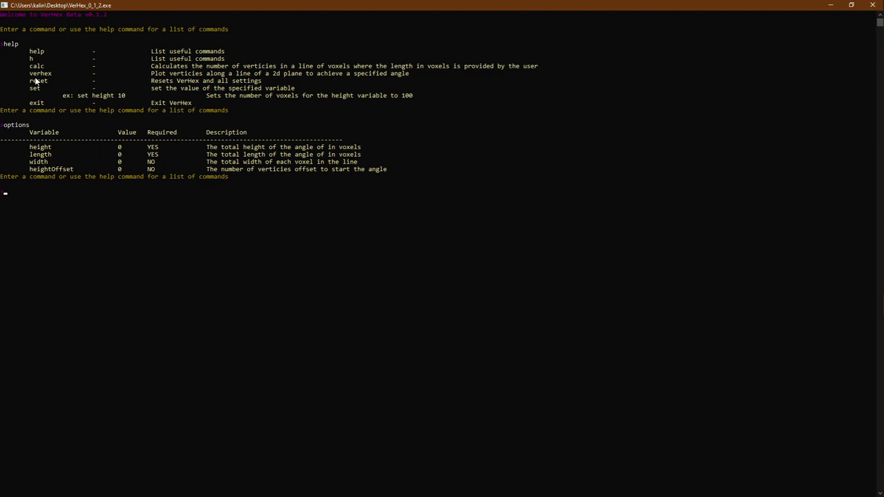
Set the VerHex variables to length 15, height 2 and width 21
type("set length 15")
key("Return")
type("set")
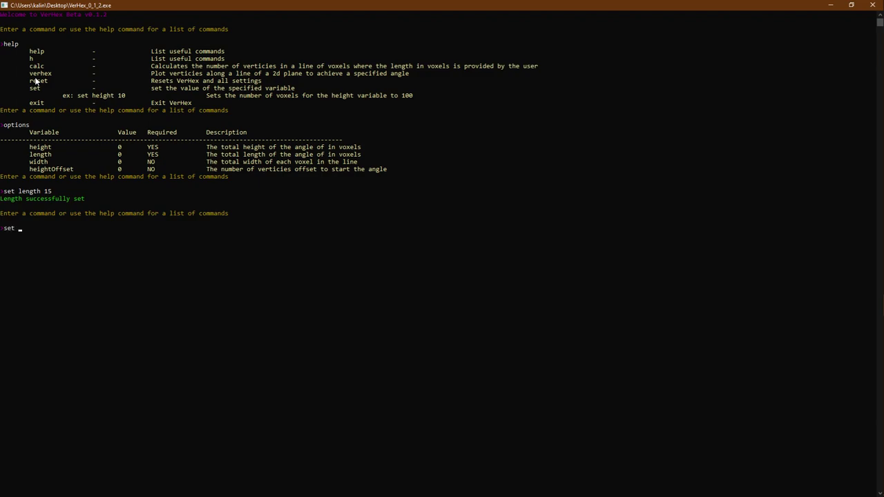
type(" height 2")
key("Return")
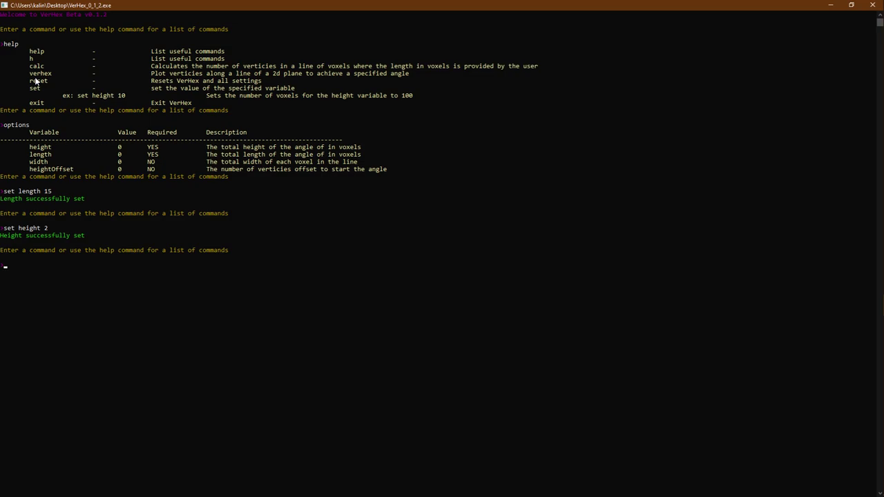
type("set width 21")
key("Return")
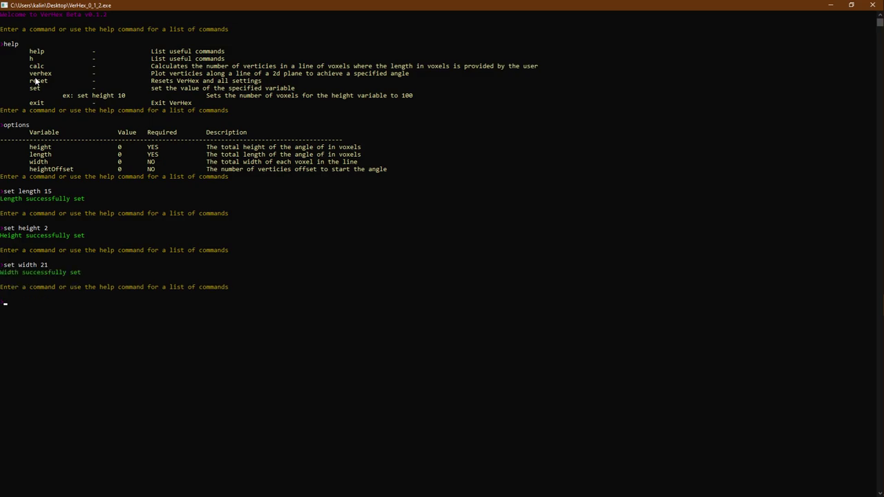
Review the entered variables with options and generate the vertex table with the verhex command
type("options")
key("Return")
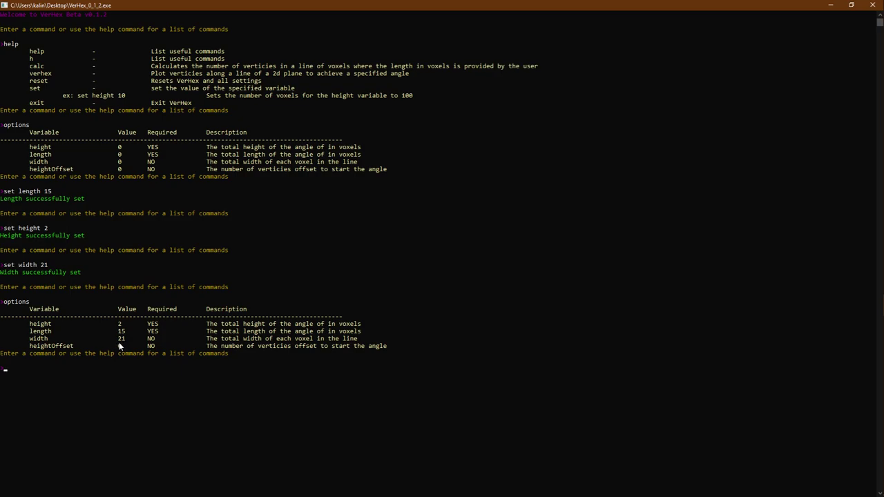
type("verhex")
key("Return")
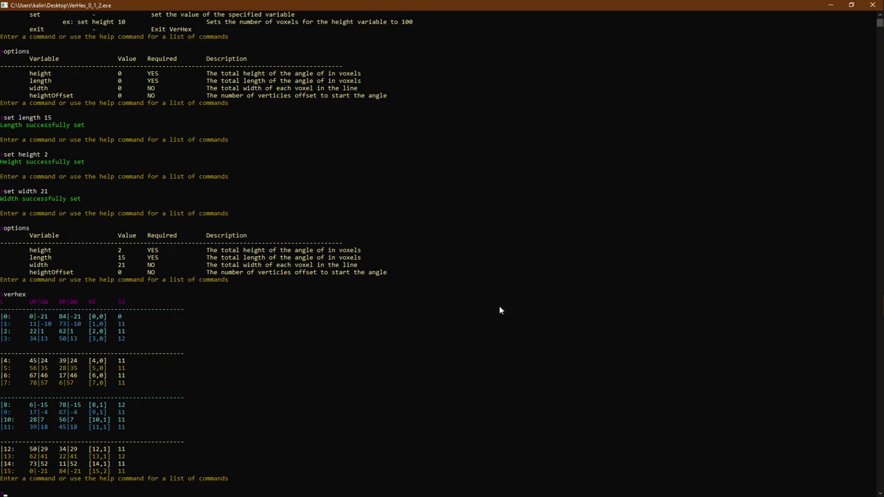
Minimize the VerHex console, switch to Dual Universe and move up to the striped voxel lines on the grey surface
left_click(827, 6)
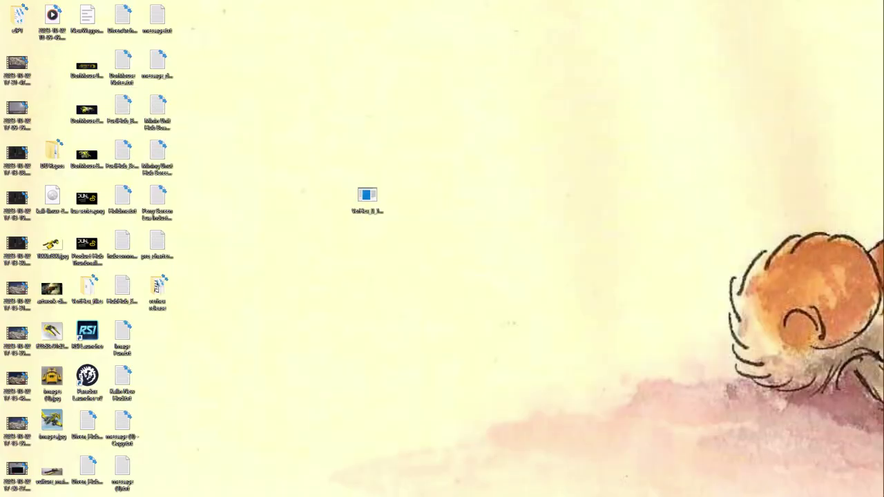
left_click(869, 263)
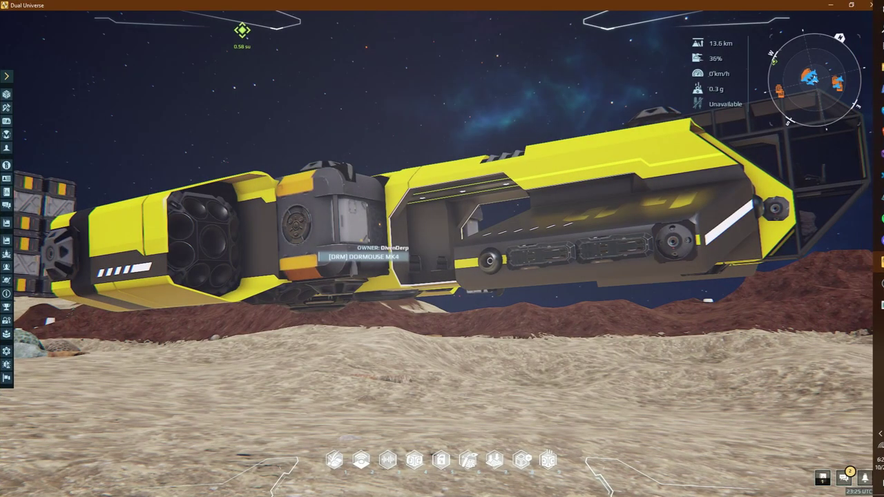
key("w")
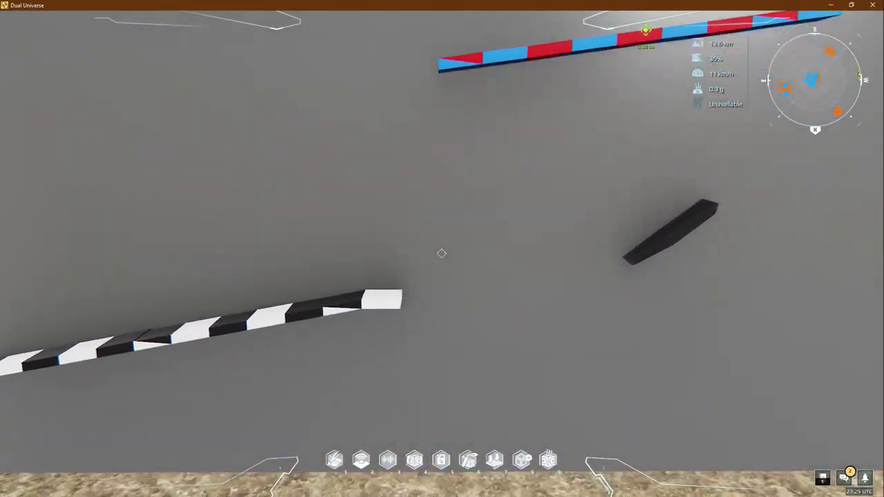
Enter build mode and inspect the starting vertex of the red-and-blue line with the Vertex Precision Tool, measuring its offset from the voxel above
key("1")
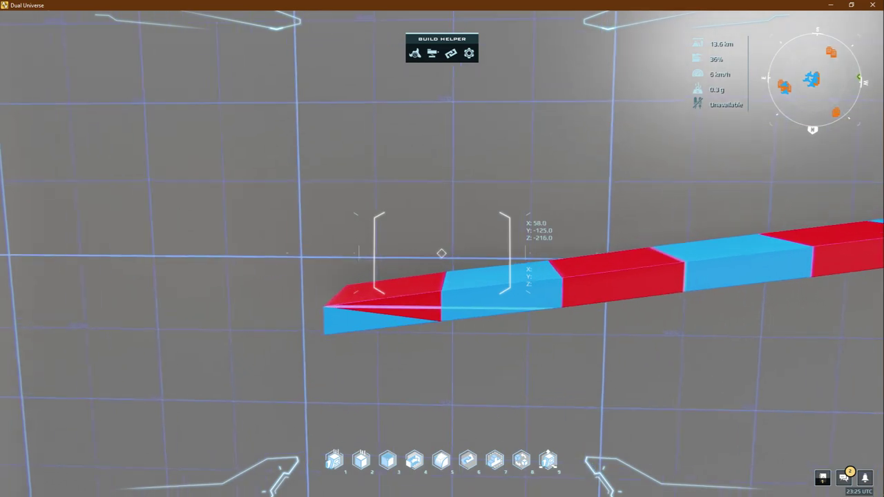
key("3")
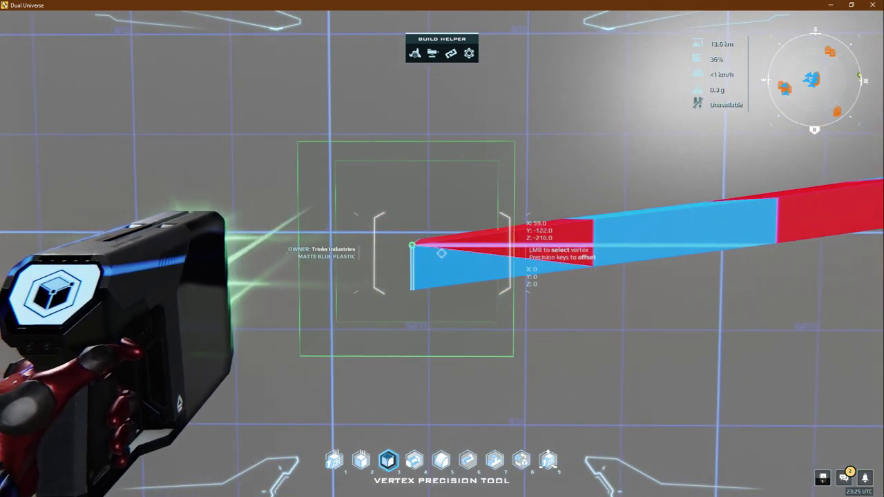
key("w")
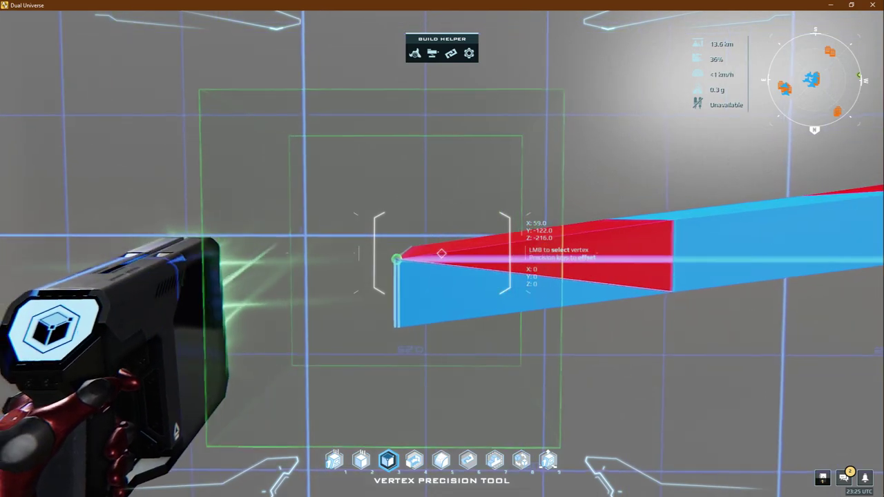
key("Page_Down")
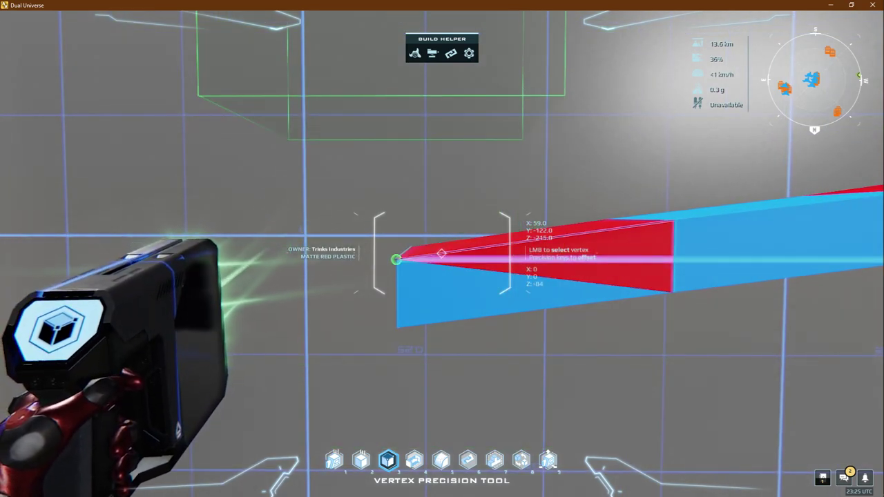
Bring back the VerHex console and arrange it side by side with the Dual Universe window
key("Tab")
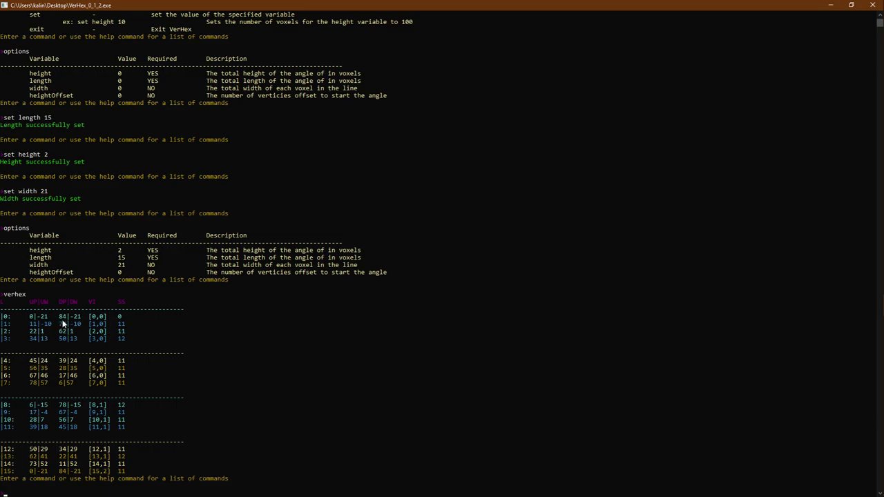
left_click_drag(331, 4, 883, 157)
left_click(147, 151)
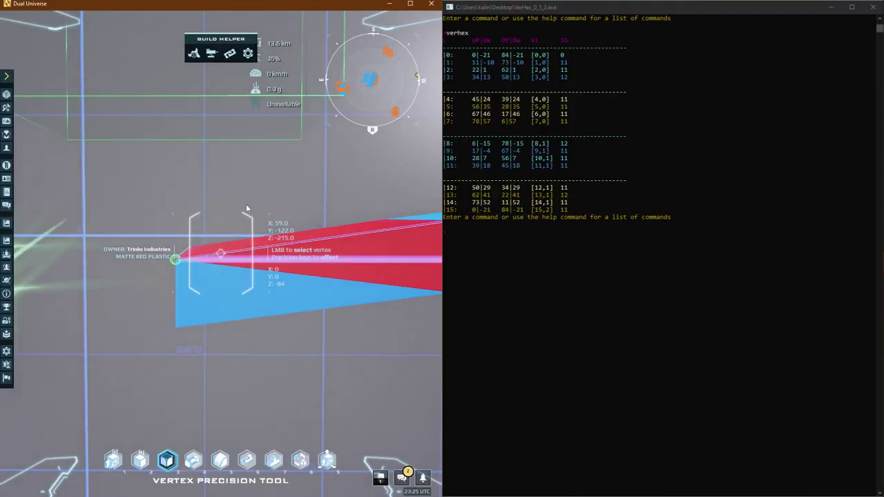
Compare the Z offsets of the vertices at X 58 and X 57 on the red-and-blue line with the verhex table
left_click(198, 87)
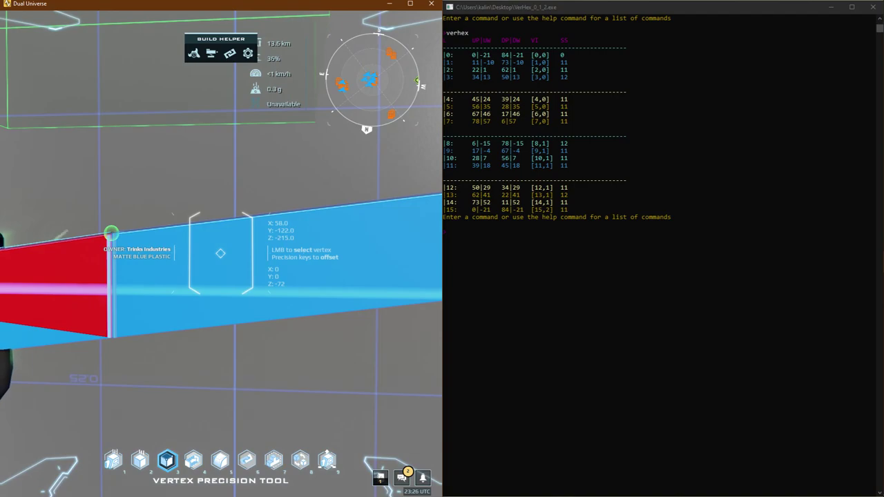
key("Tab")
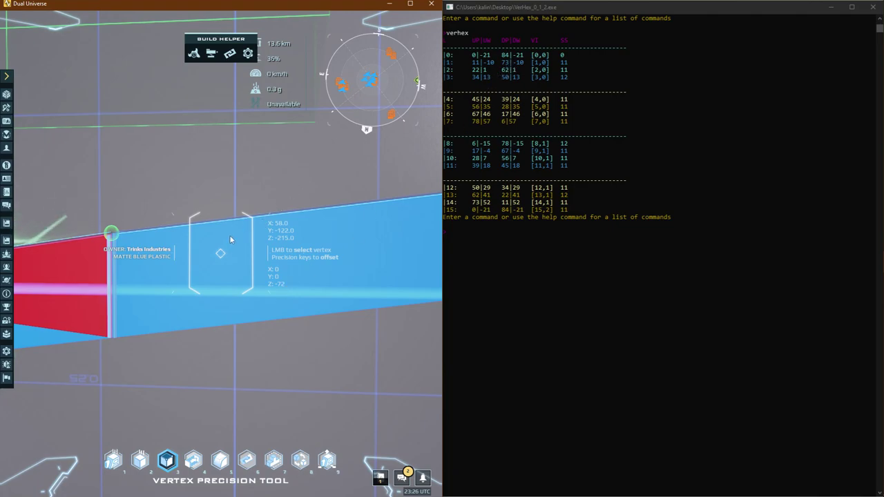
key("a")
key("d")
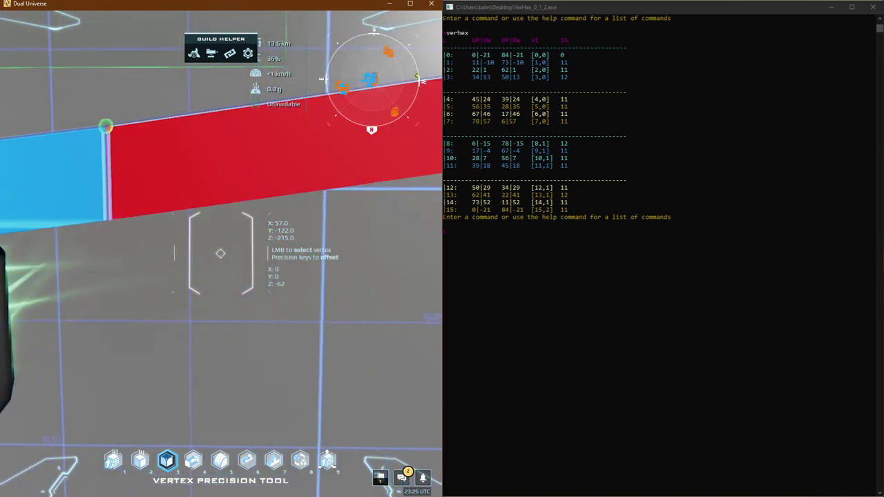
key("a")
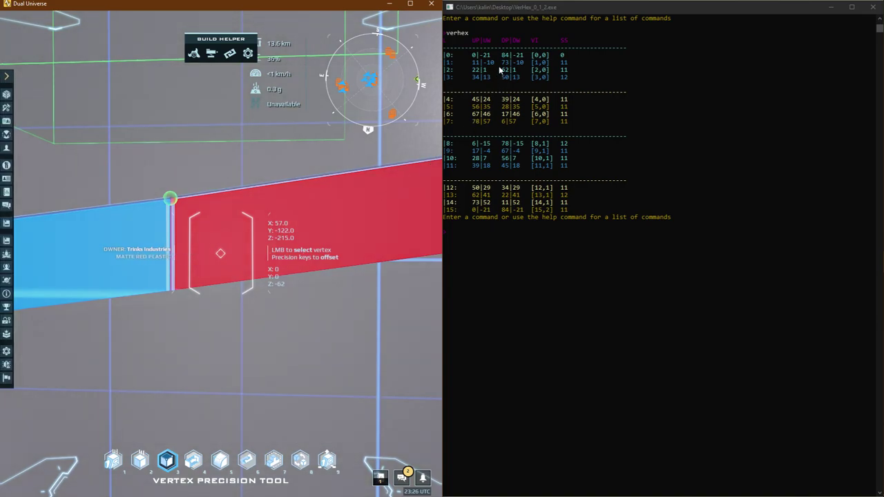
left_click(400, 163)
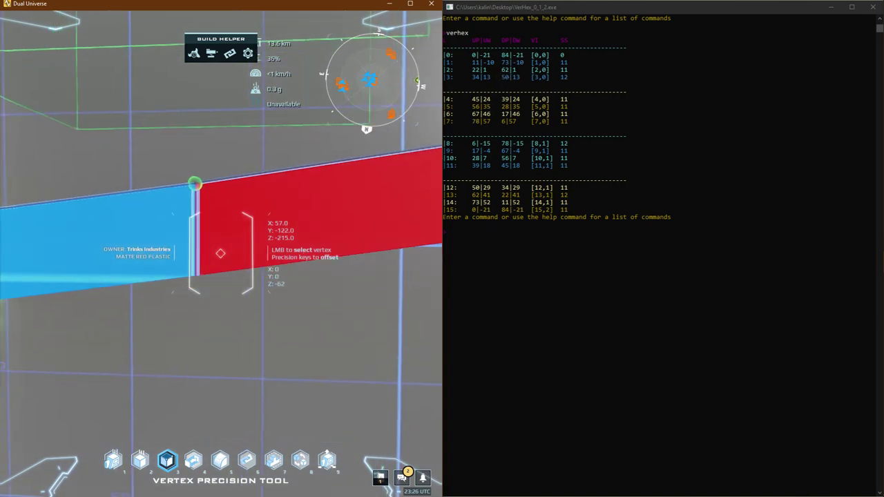
Continue along the red-and-blue line and check the Z offsets of the vertices at X 56, 55 and 54 against the verhex table
key("d")
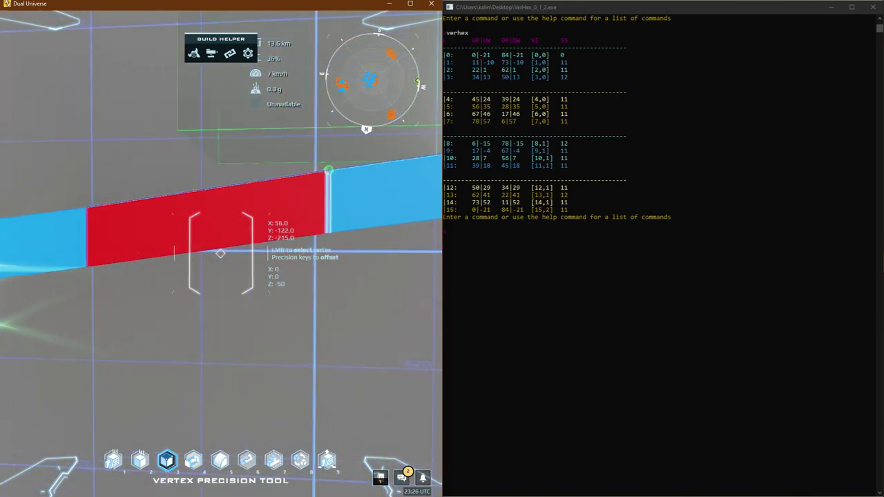
key("w")
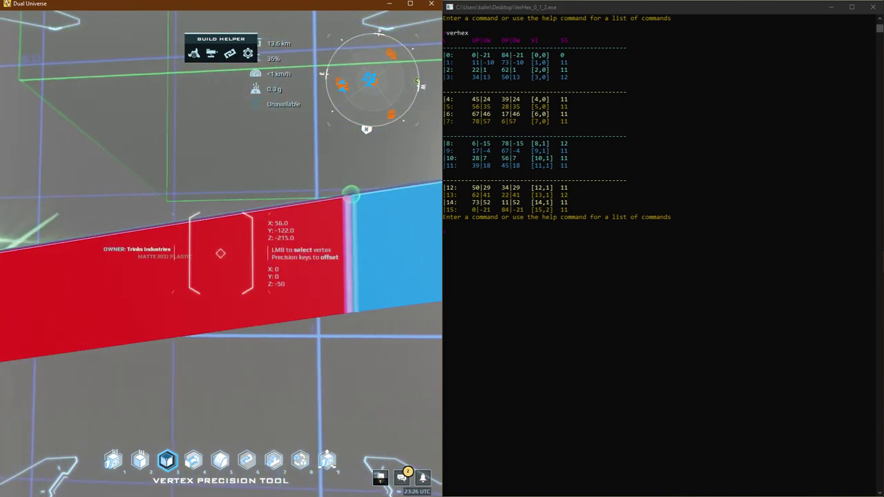
key("d")
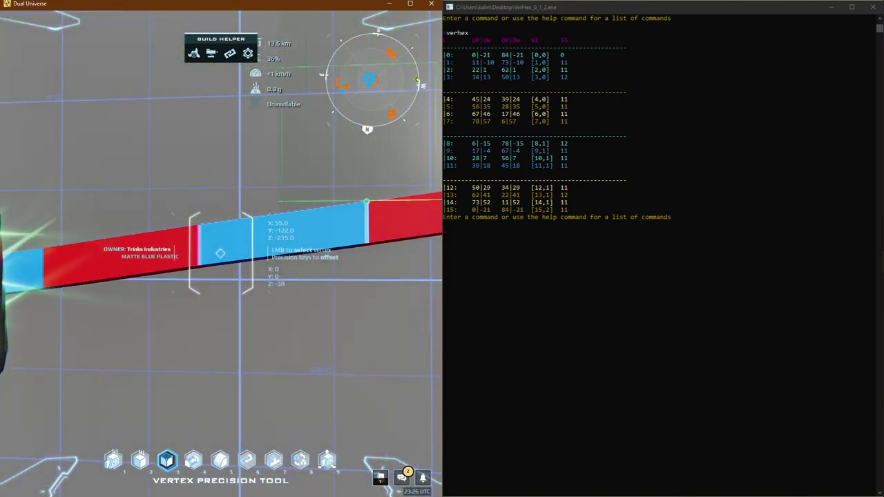
key("d")
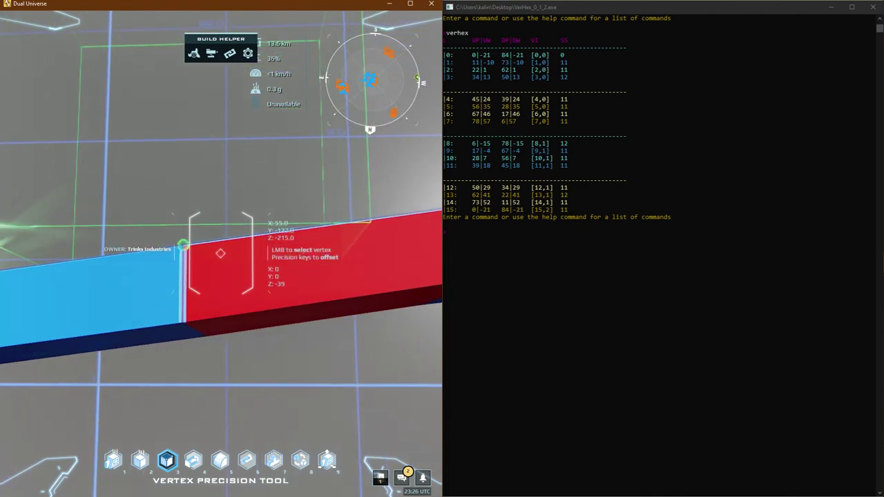
key("d")
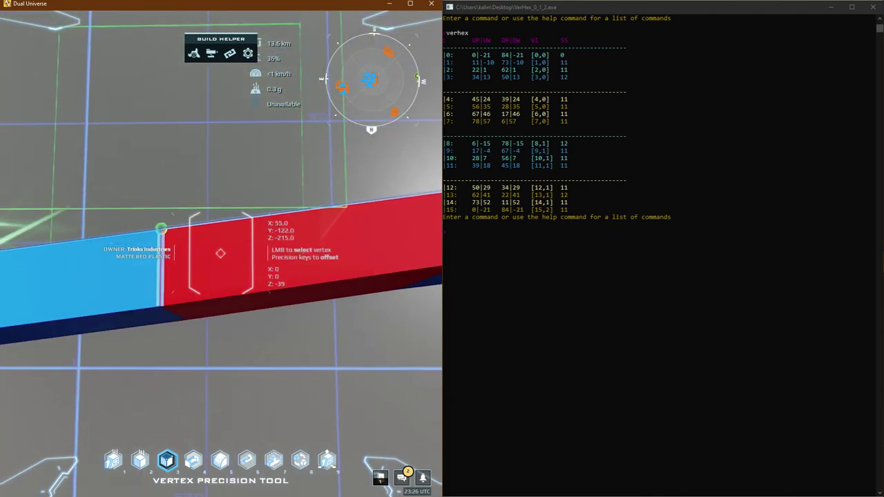
key("d")
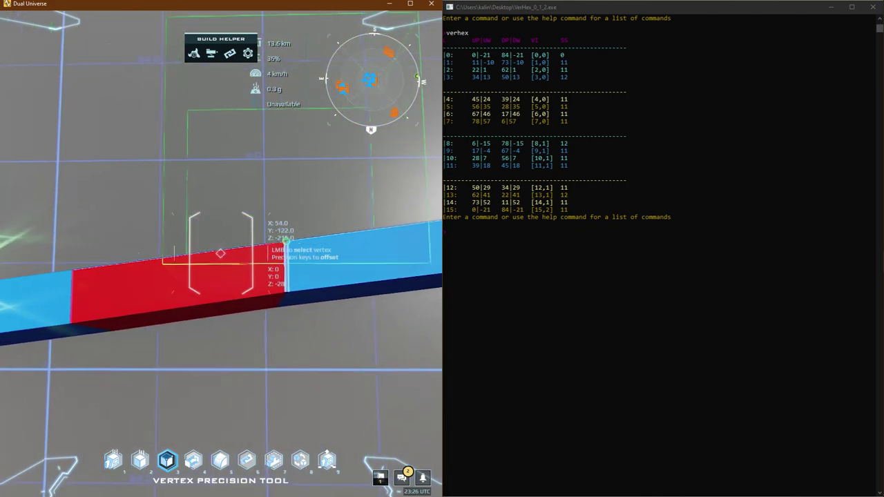
key("a")
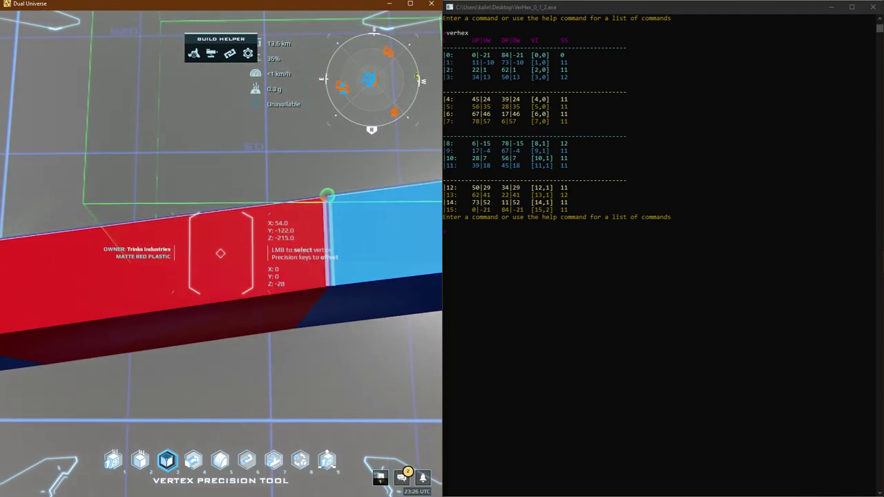
key("d")
key("a")
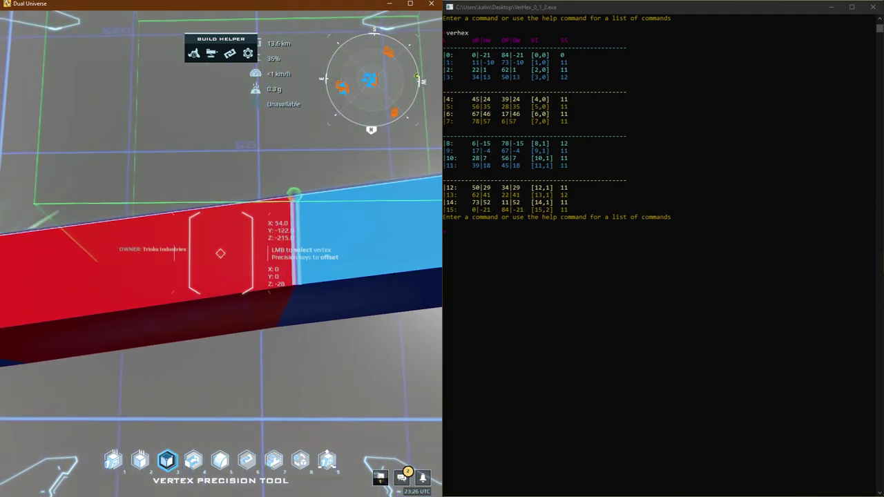
Continue along the red-and-blue line and compare the Z offsets of the vertices at X 53 and X 52 with the verhex table
key("Tab")
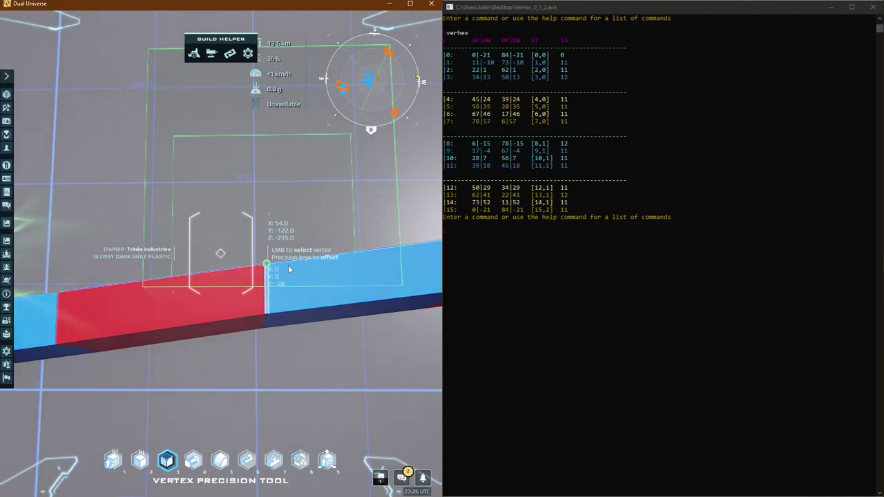
key("Tab")
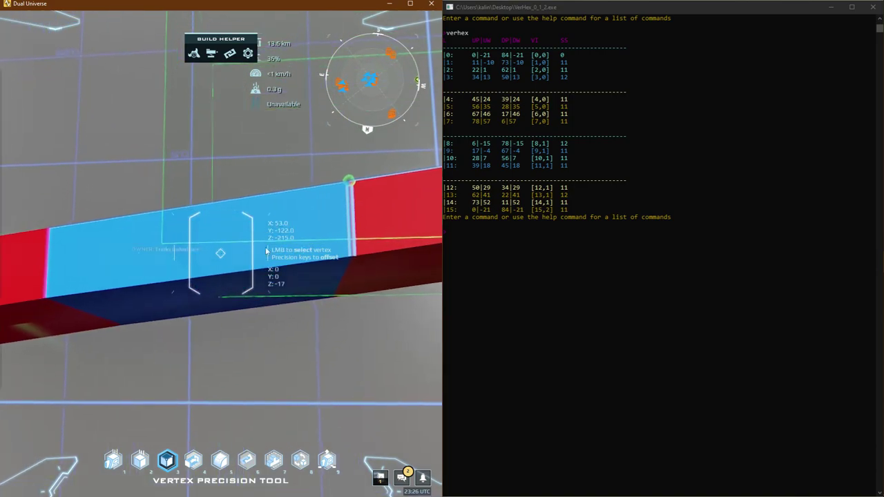
key("Tab")
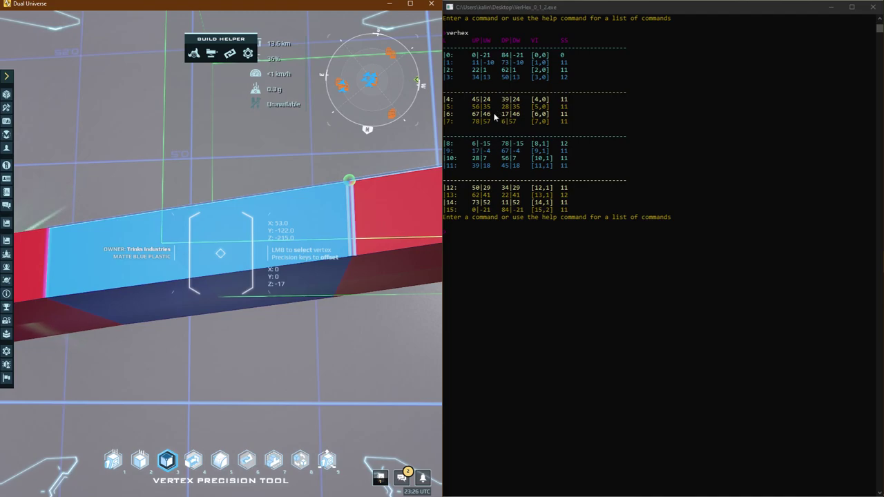
key("Tab")
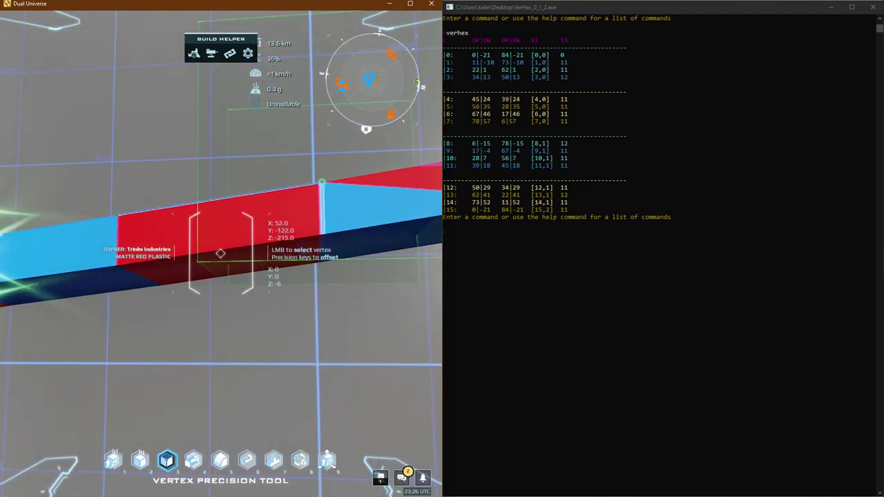
Examine the diagonally split red-and-blue voxel beside the vertex at X 52 on the sloped line
key("Tab")
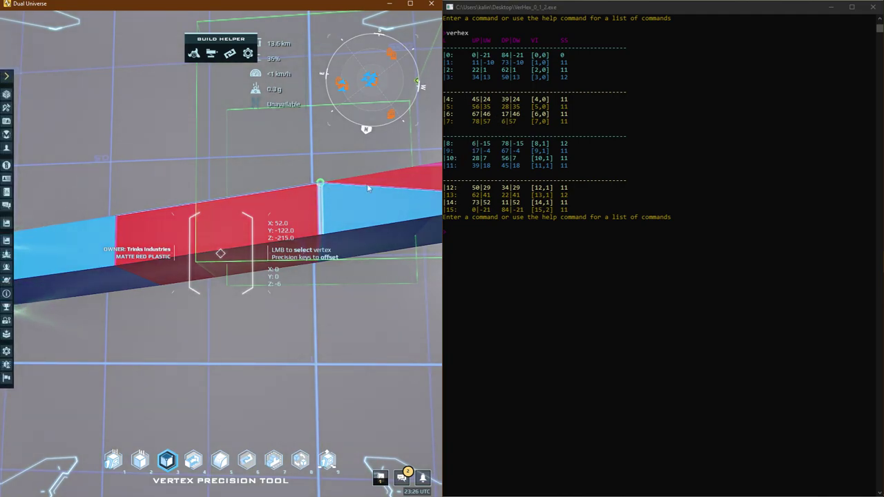
key("Tab")
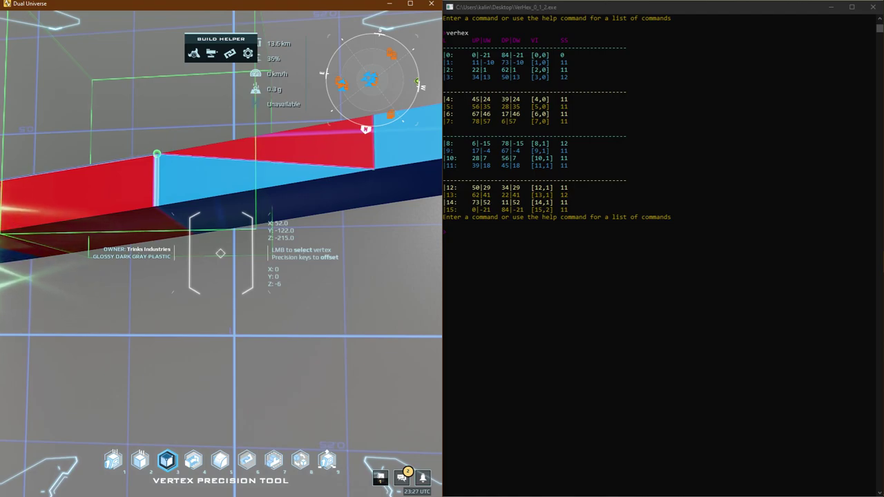
key("Tab")
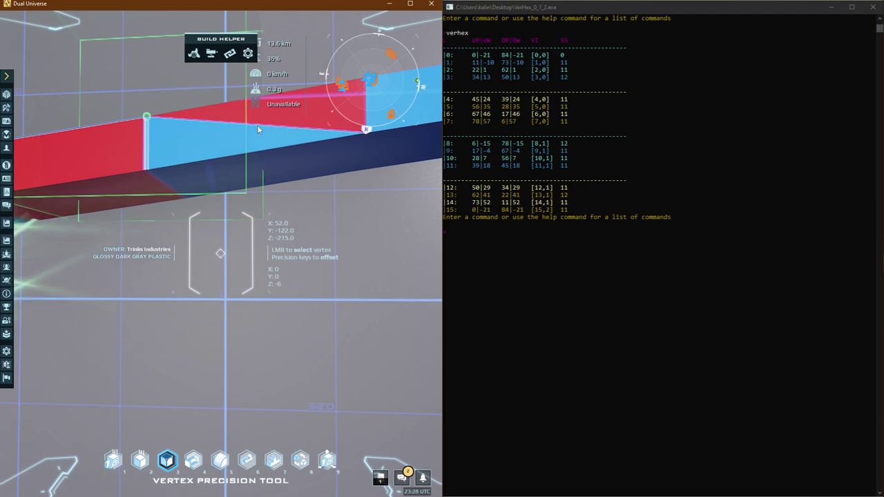
left_click(235, 122)
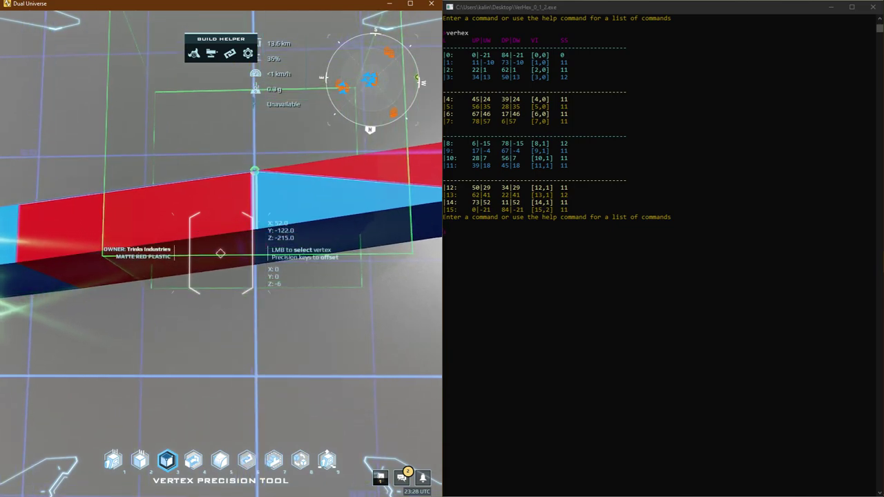
key("Tab")
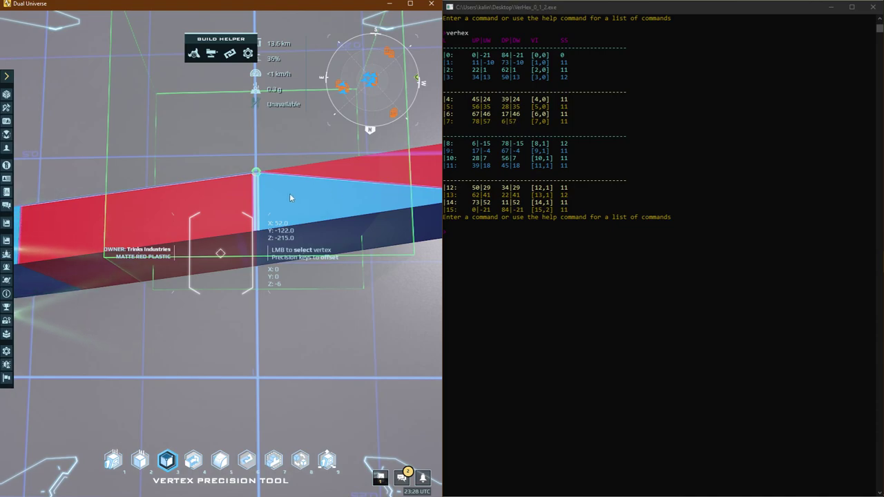
key("Tab")
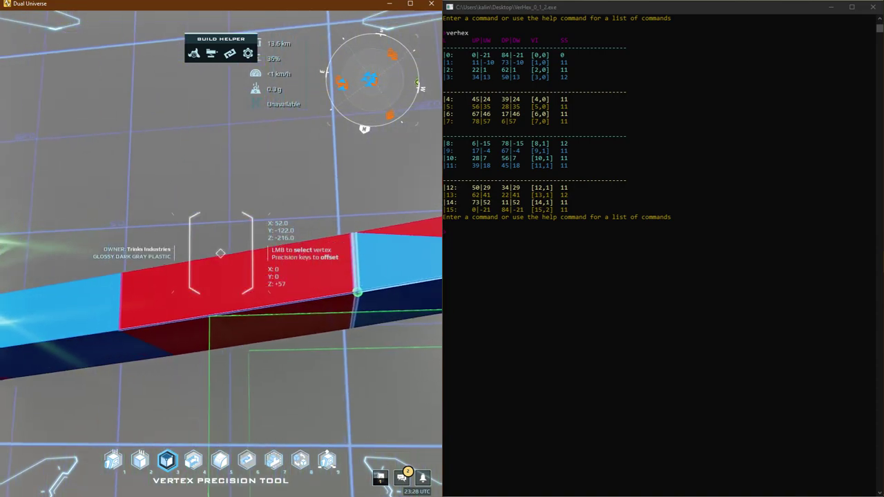
Set the Z offset of the lower vertex at X 52, Z -216 to +56 and compare it with the vertex above
left_click(220, 253)
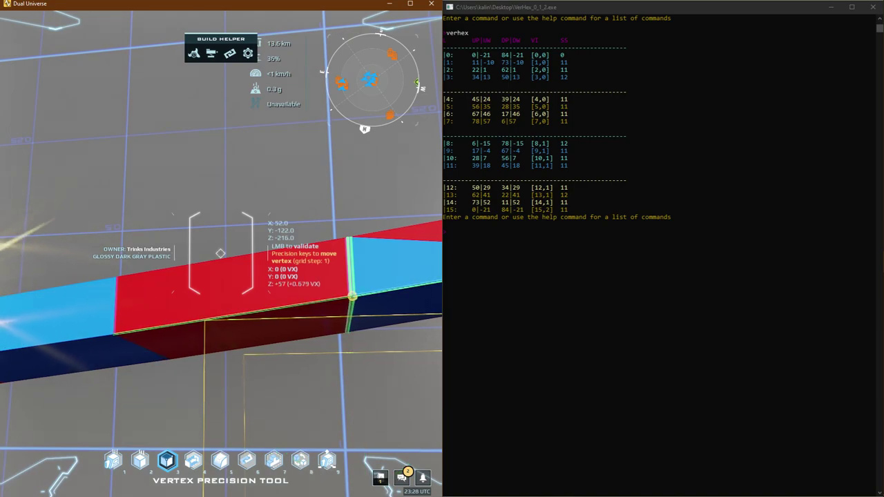
left_click(220, 253)
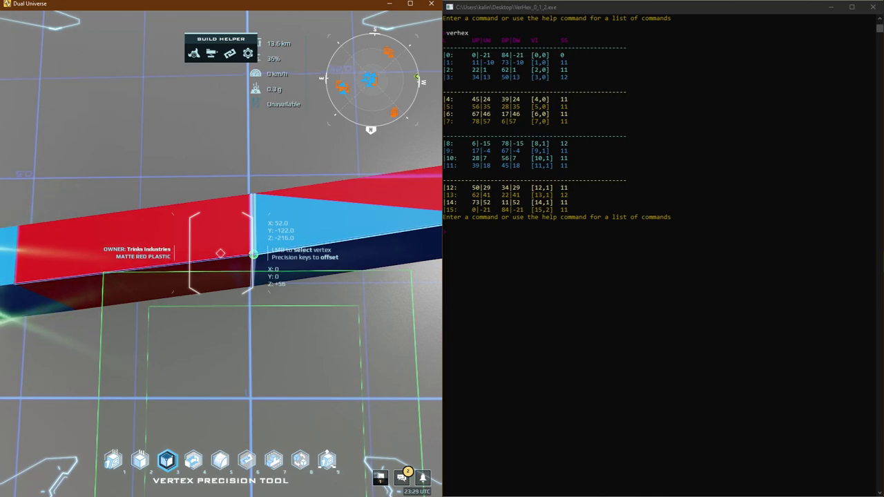
key("Page_Down")
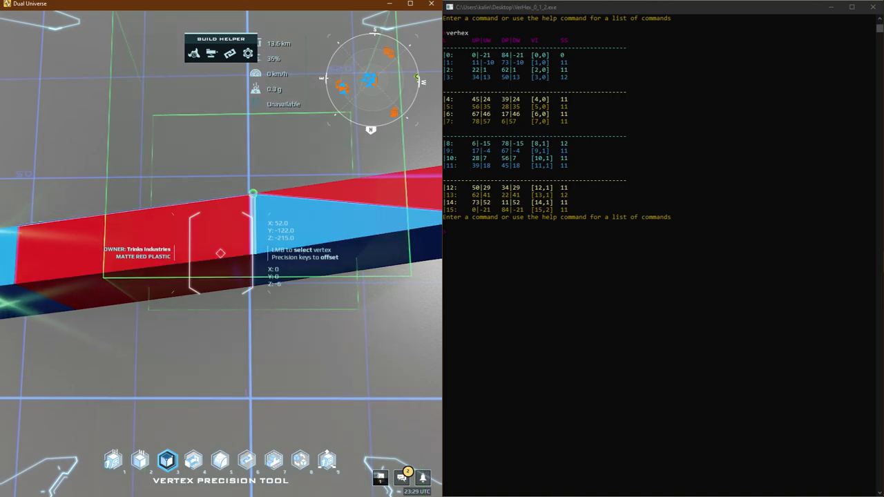
key("Page_Up")
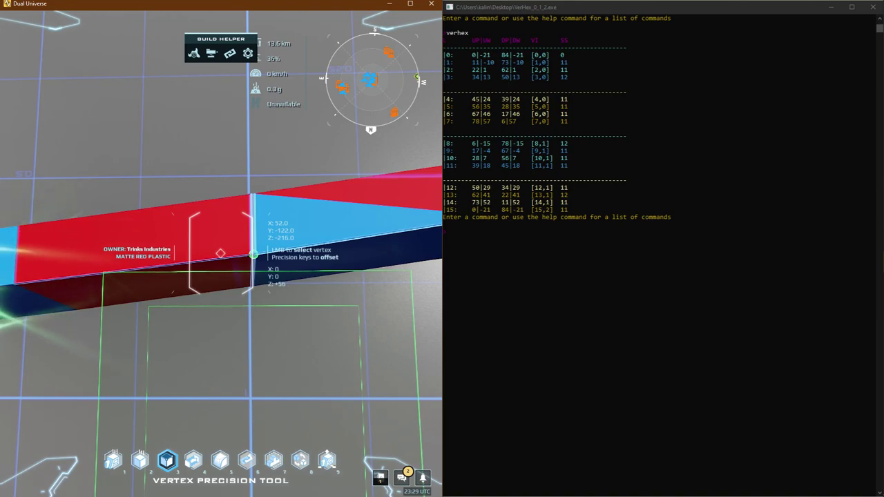
Fly to the black-and-white line with the Vertex Precision Tool active and inspect its slope along its length
key("s")
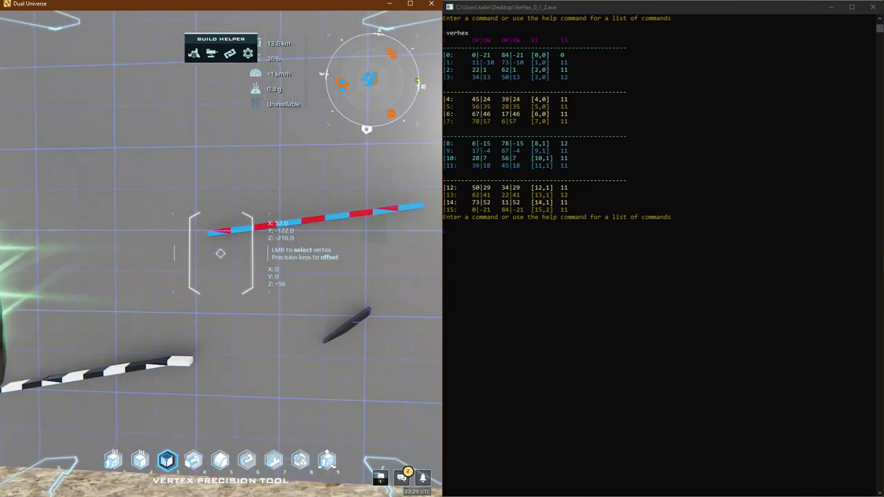
key("w")
key("2")
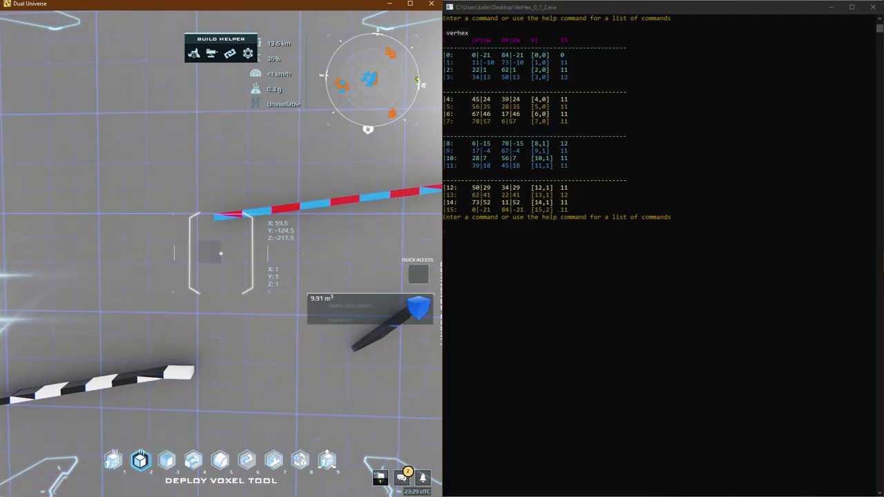
key("3")
key("w")
key("w")
key("w")
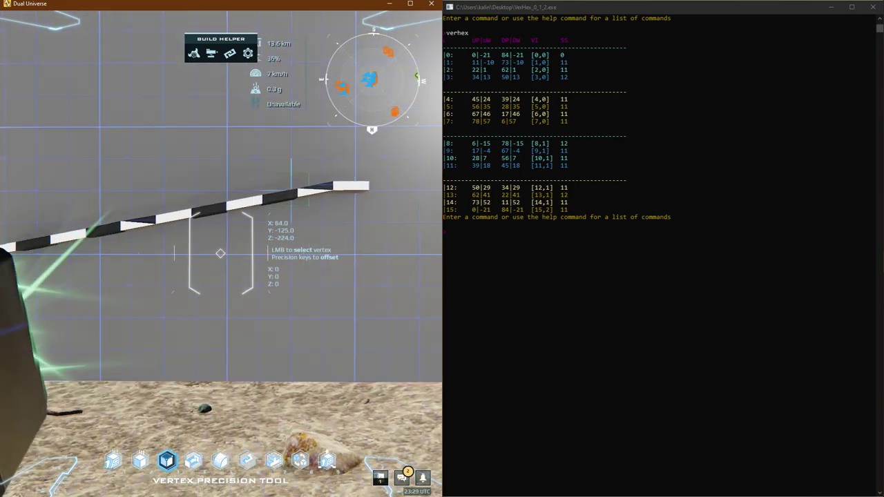
key("s")
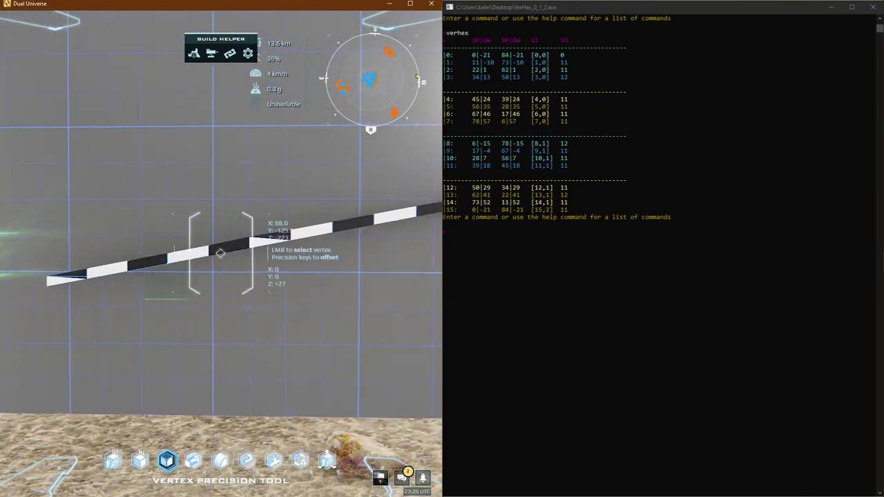
key("d")
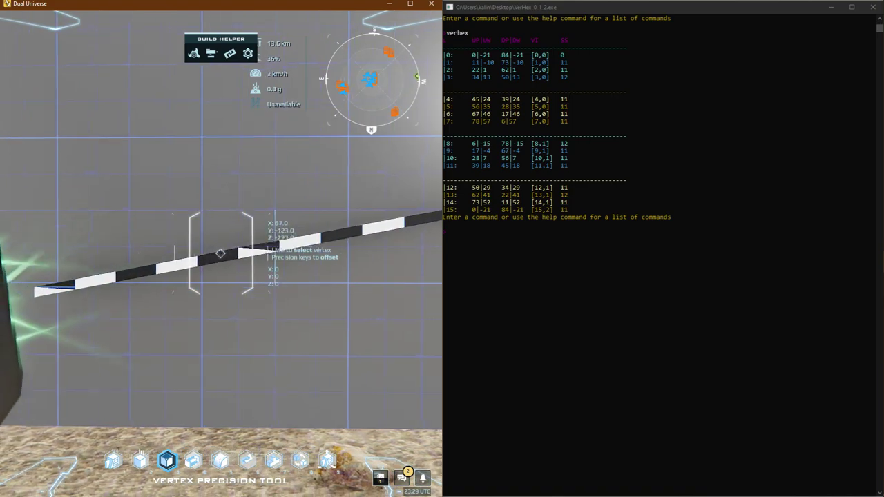
key("d")
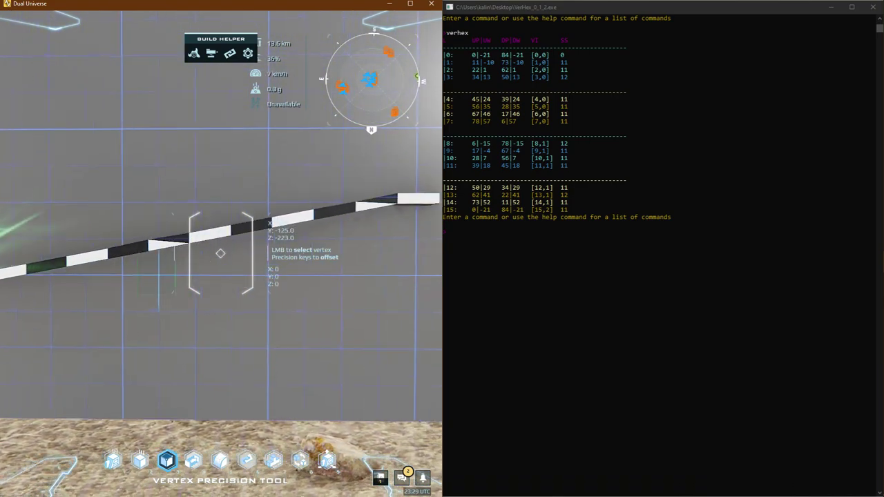
Return to the red-and-blue line and inspect its slope from a distance and close up
key("space")
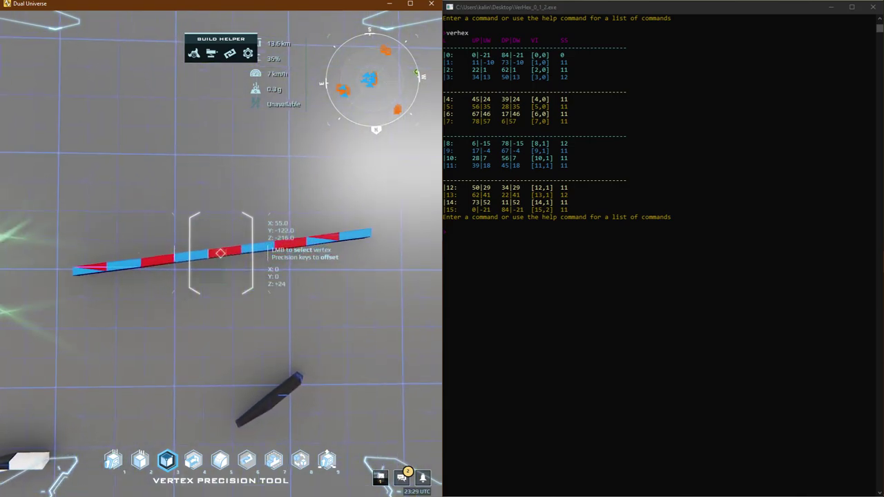
key("d")
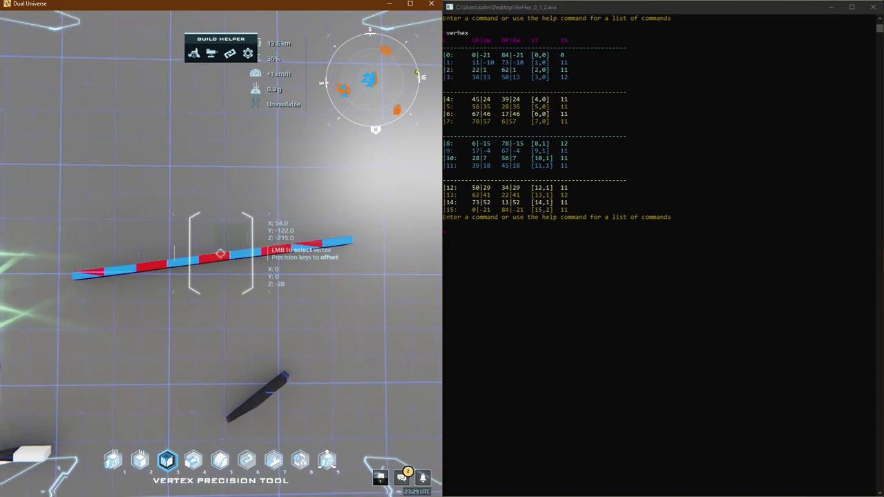
key("d")
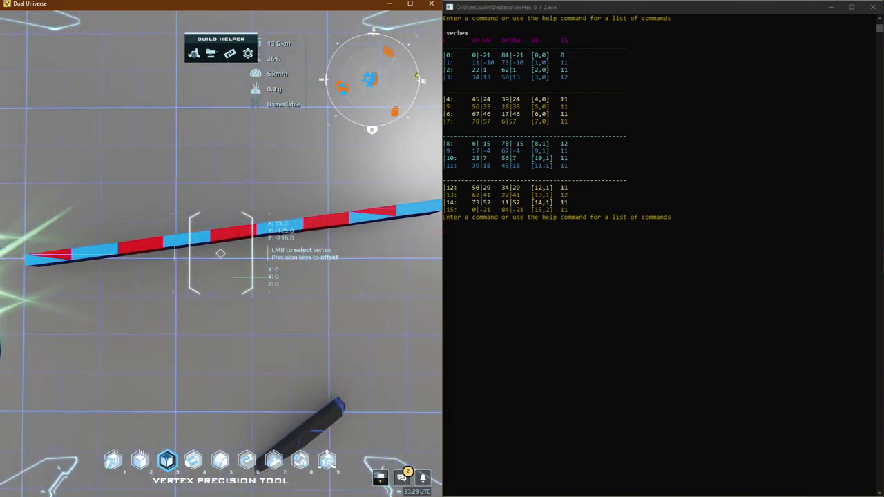
key("c")
key("d")
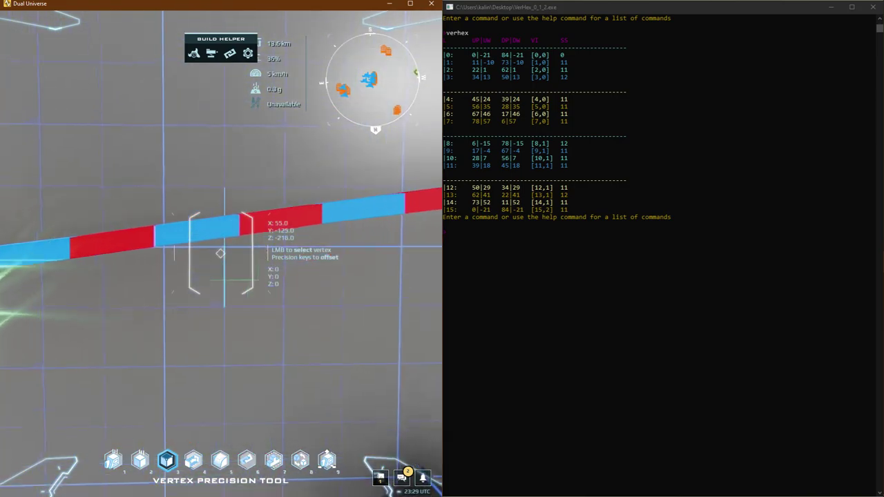
key("a")
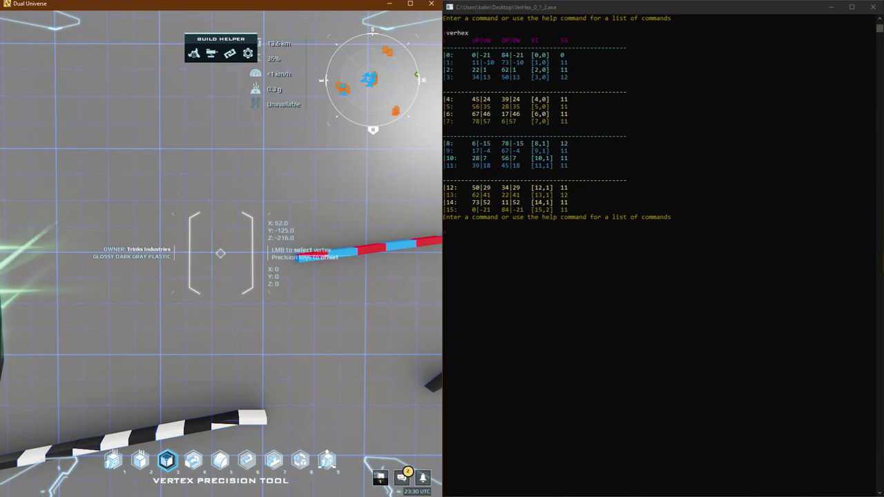
Review the earlier help, options and set commands in the VerHex console output
key("Tab")
scroll(500, 272, "up", 9)
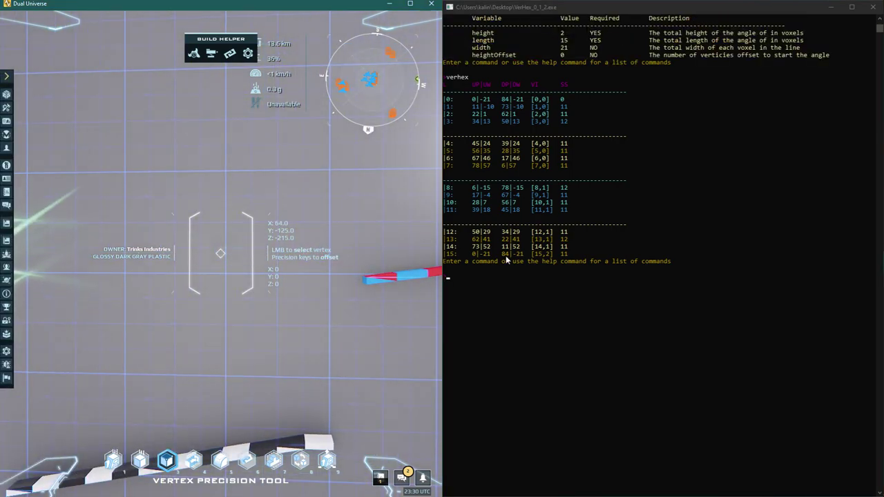
scroll(517, 252, "up", 7)
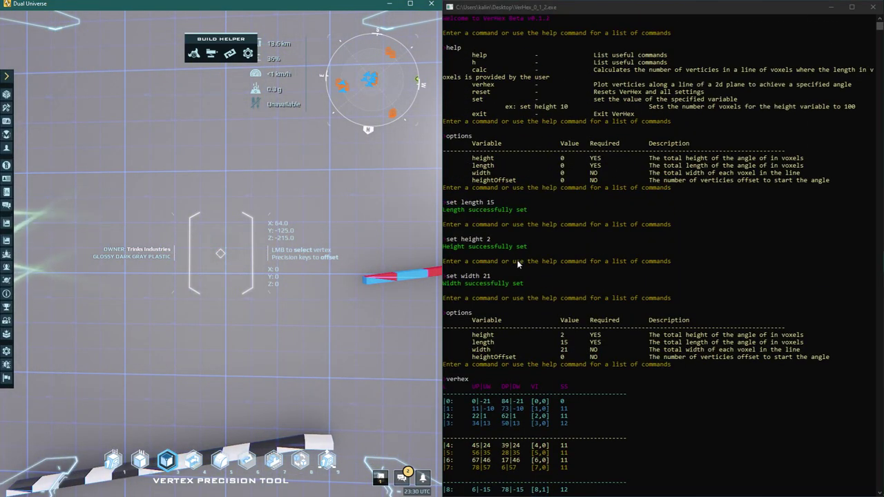